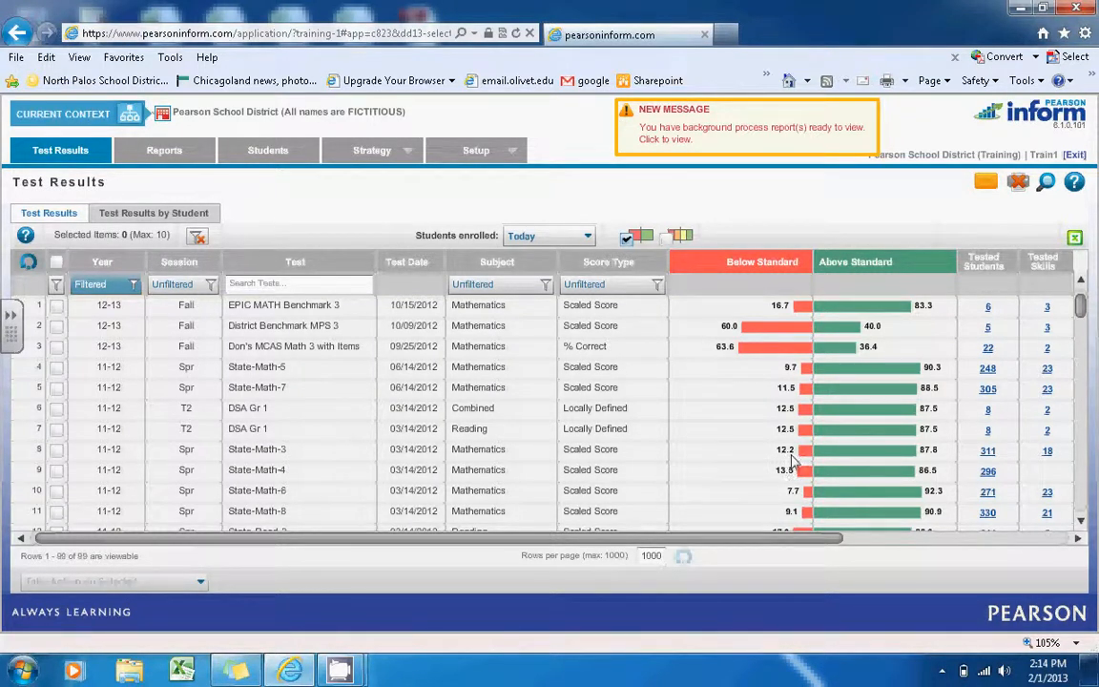
List the students below standard on the Spring 11-12 State-Math-3 test, sorted by ascending scaled score.
mouse_move(807, 459)
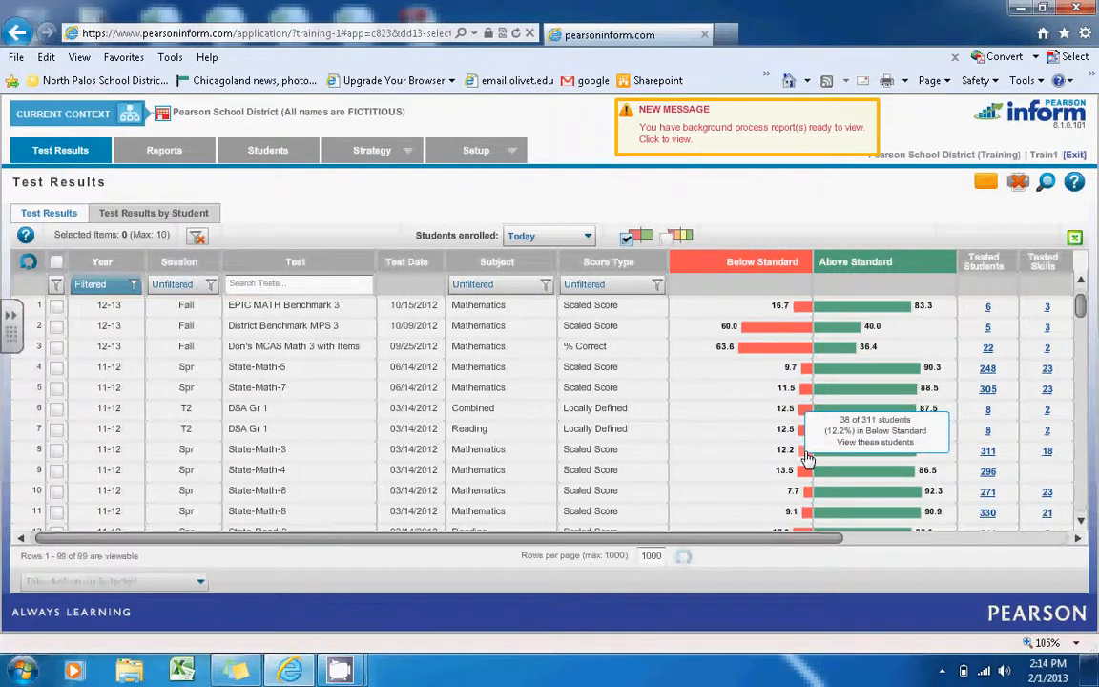
left_click(806, 457)
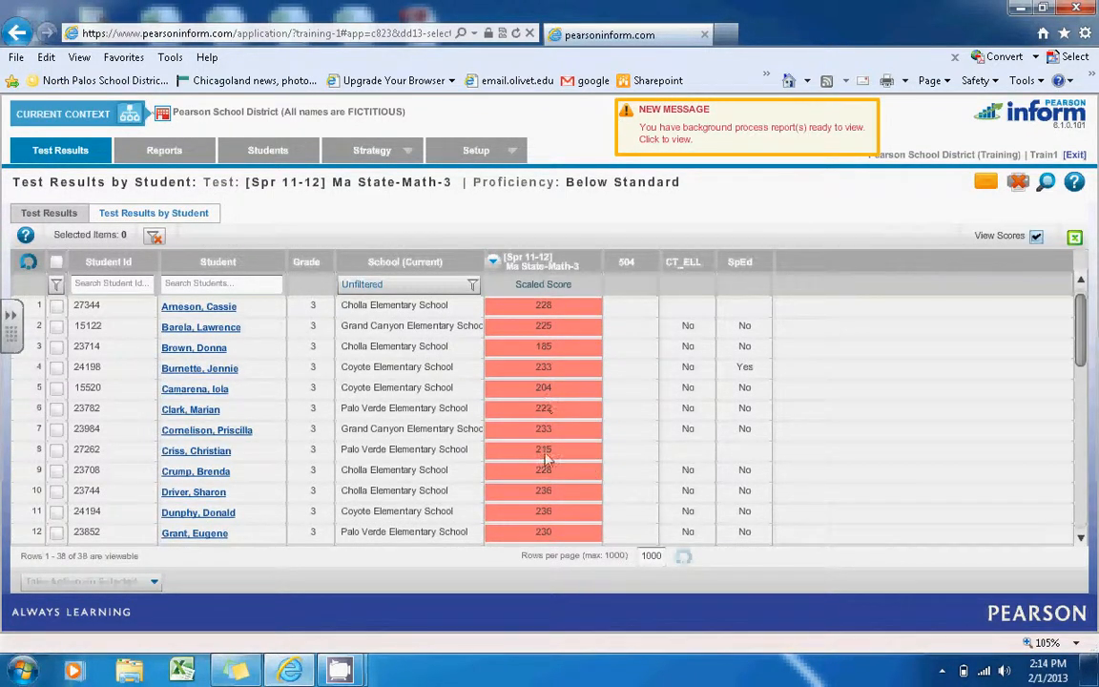
left_click(542, 264)
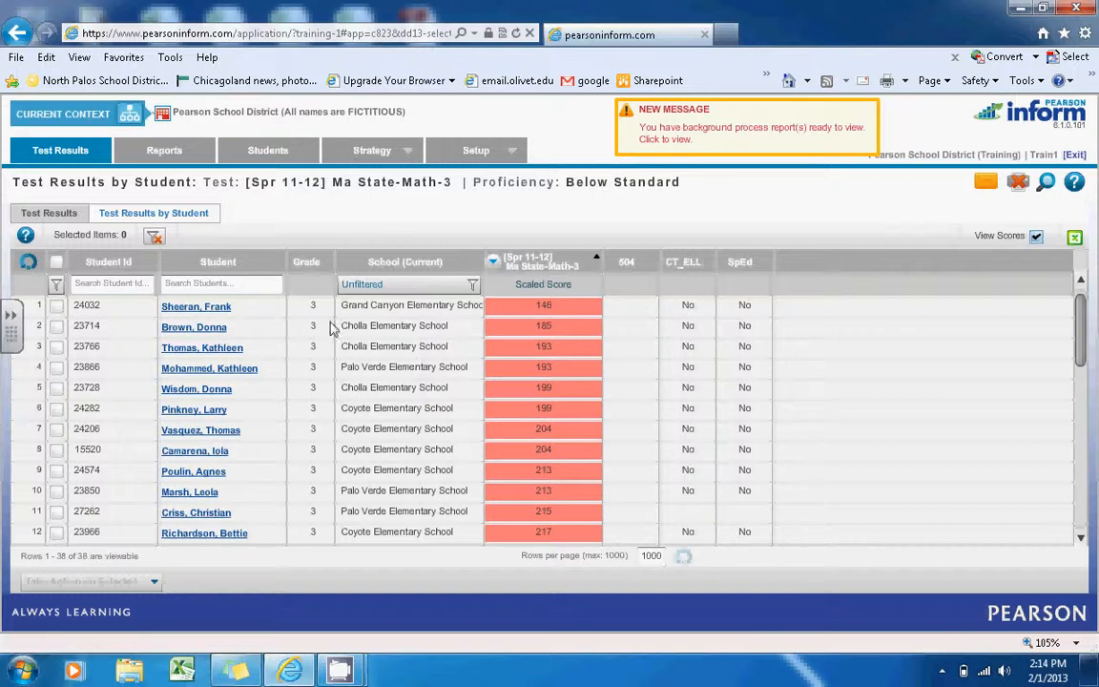
Open the lowest-scoring student's Academic Improvement Plan and check the available plans and the list of loaded students.
left_click(196, 307)
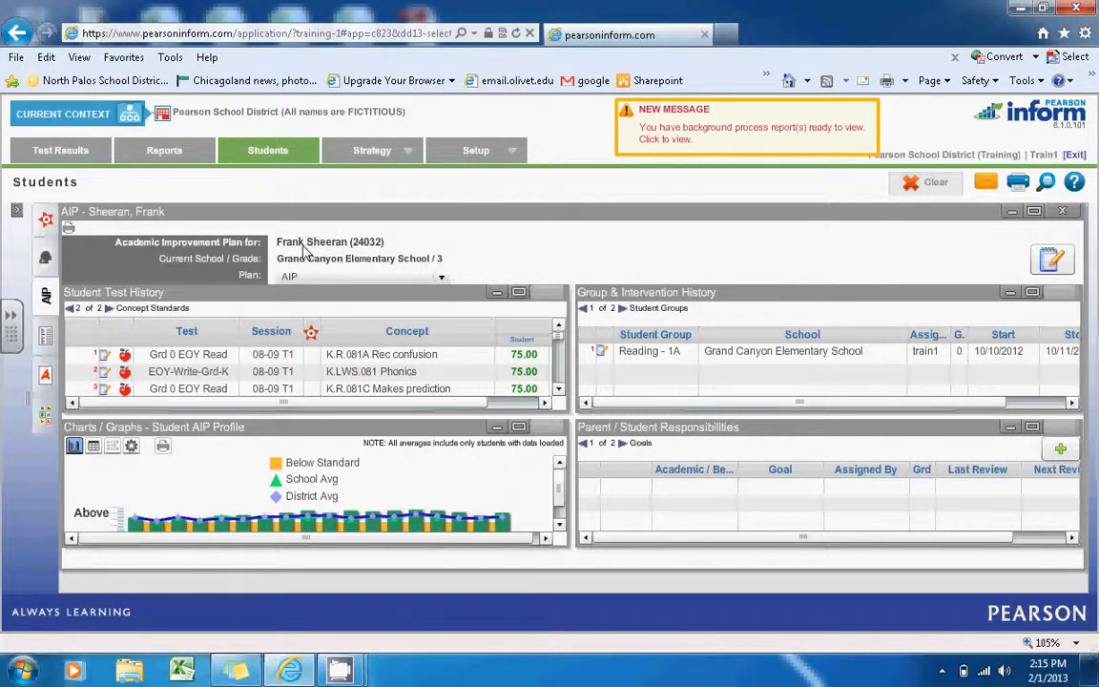
left_click(441, 280)
left_click(444, 286)
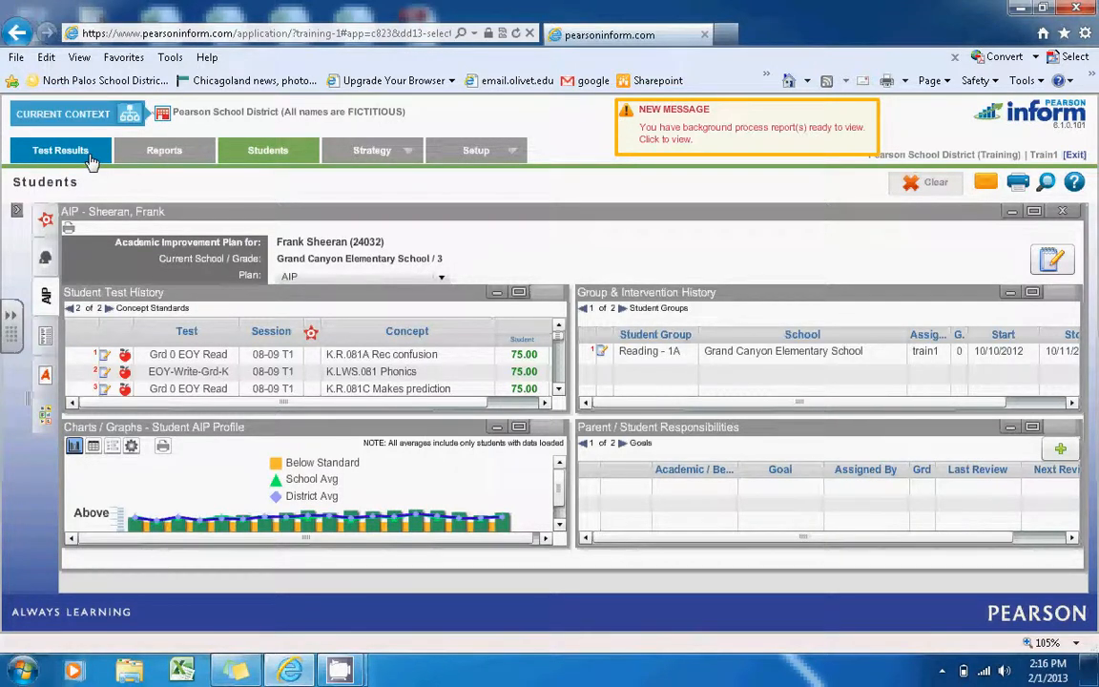
left_click(17, 214)
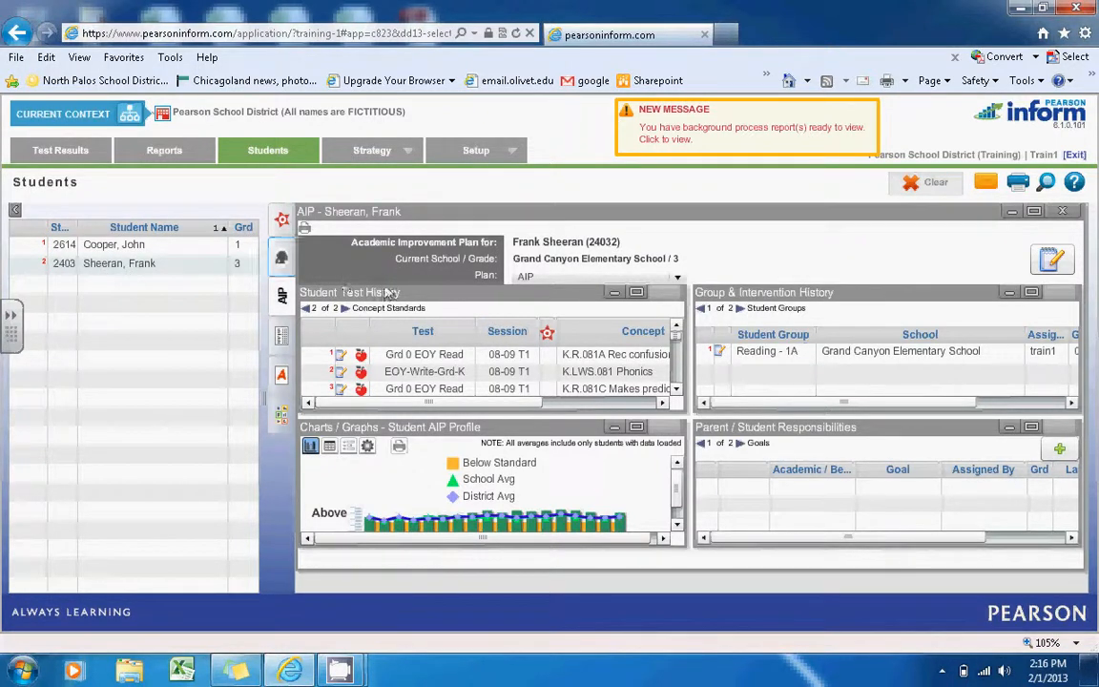
left_click(14, 211)
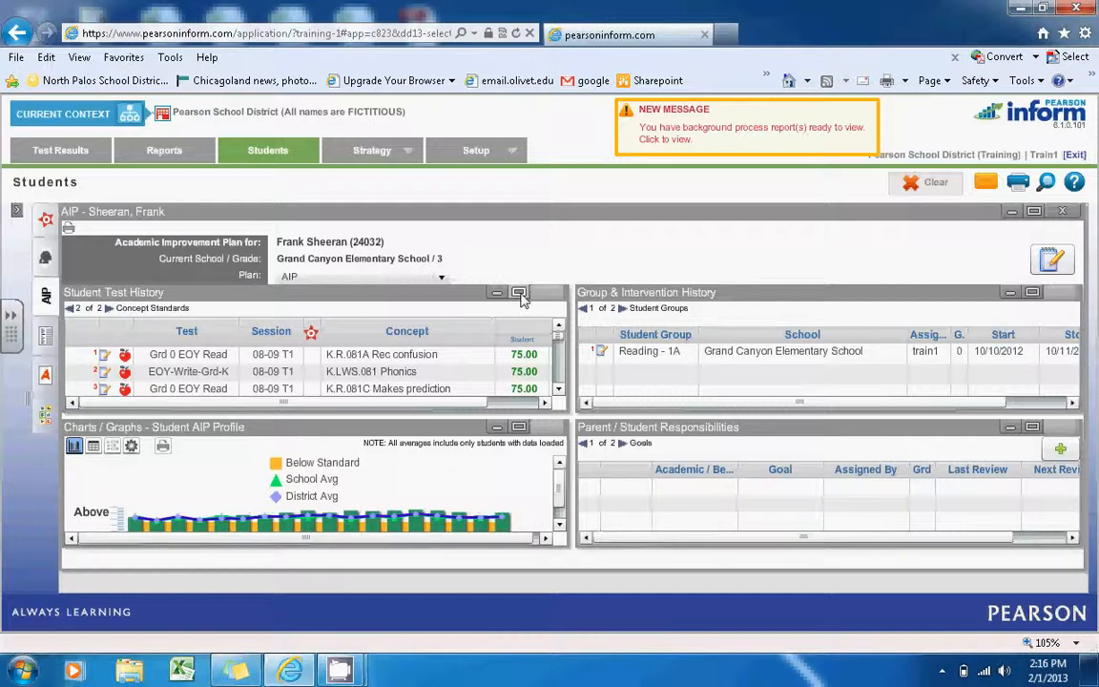
Enlarge the Student Test History and examine the student's scores and mastery on the Tests page through the latest test.
left_click(519, 293)
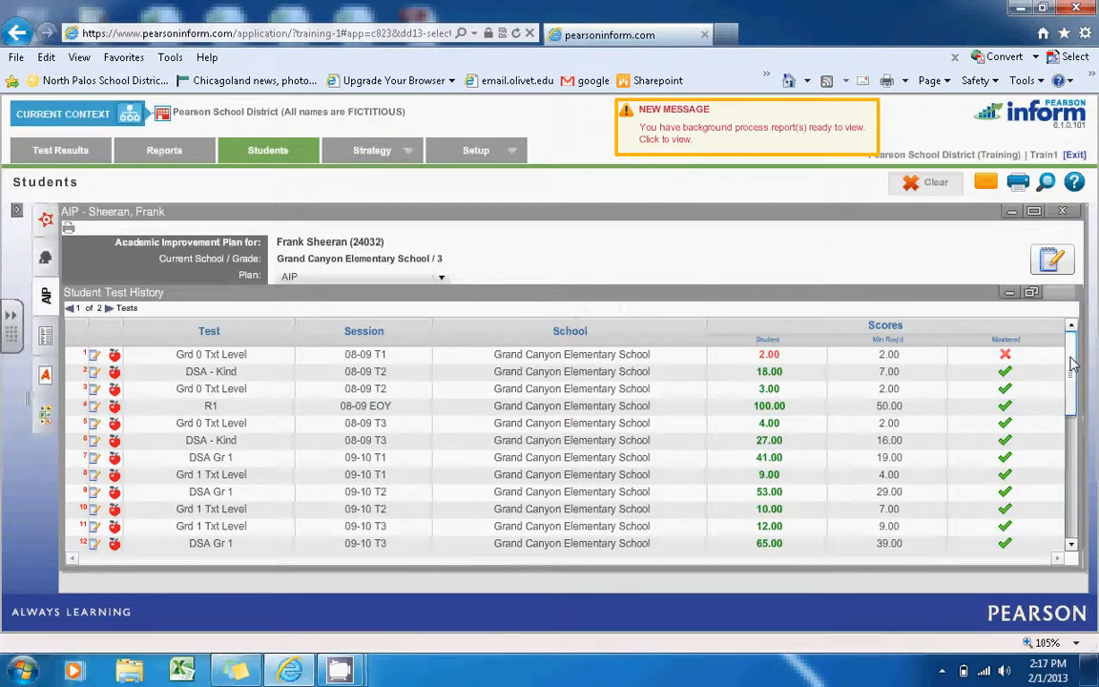
scroll(1072, 363, "down", 3)
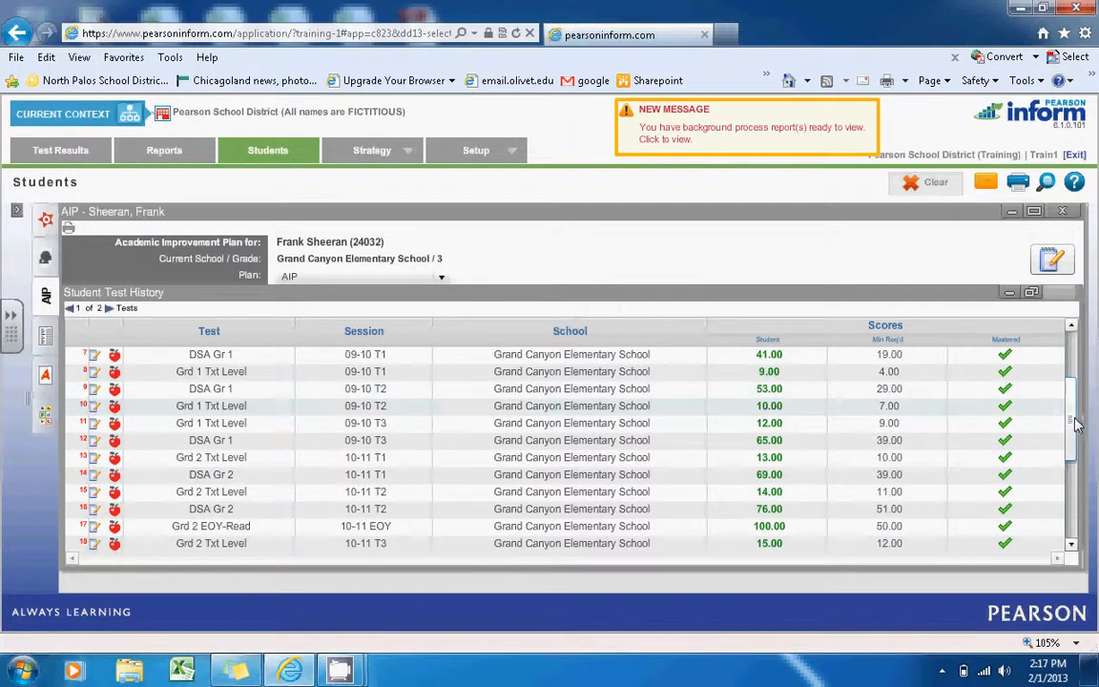
left_click_drag(1073, 425, 1071, 493)
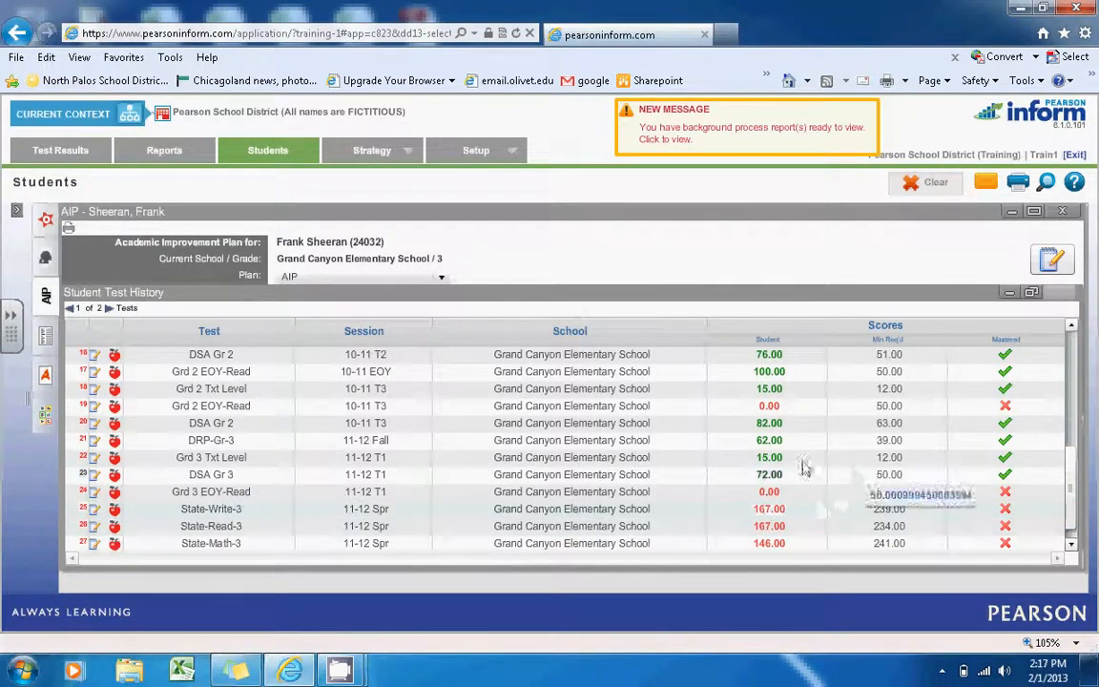
scroll(1072, 472, "down", 1)
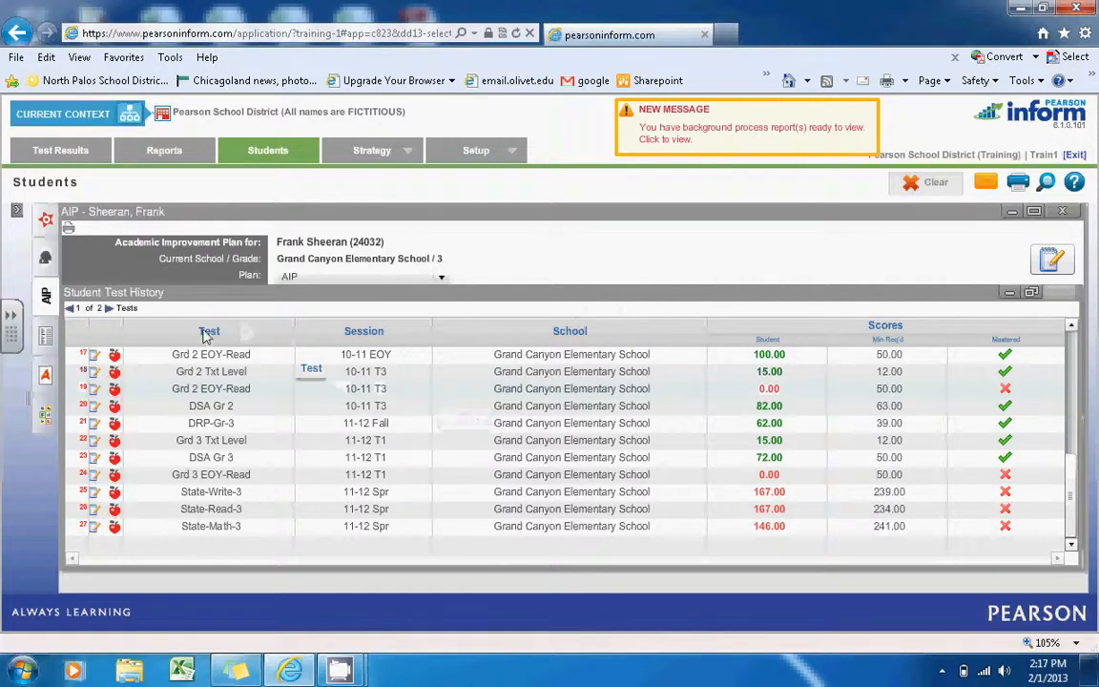
Examine the Concept Standards page of the test history, and restore the section to its normal size.
left_click(109, 309)
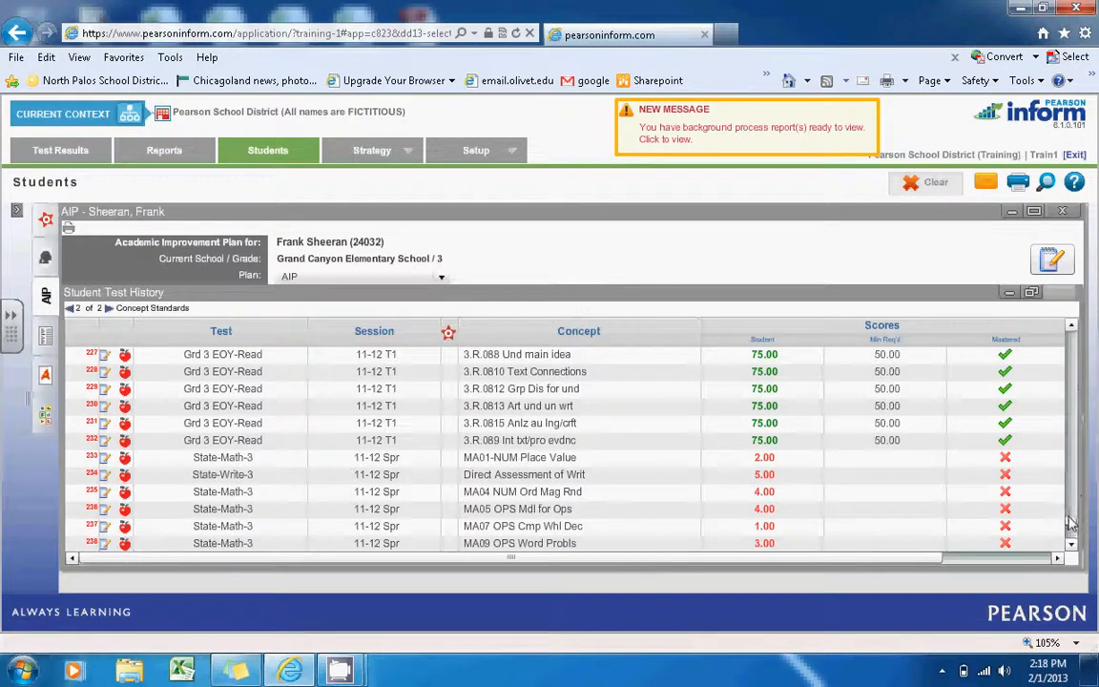
scroll(426, 457, "up", 20)
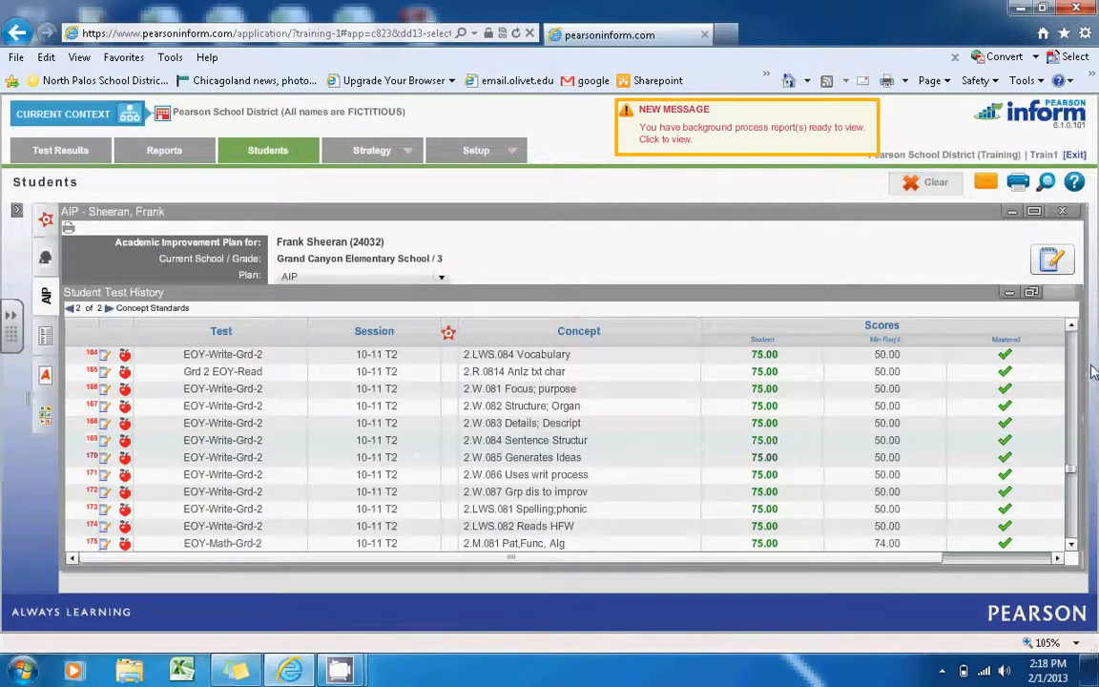
left_click_drag(1072, 477, 1074, 386)
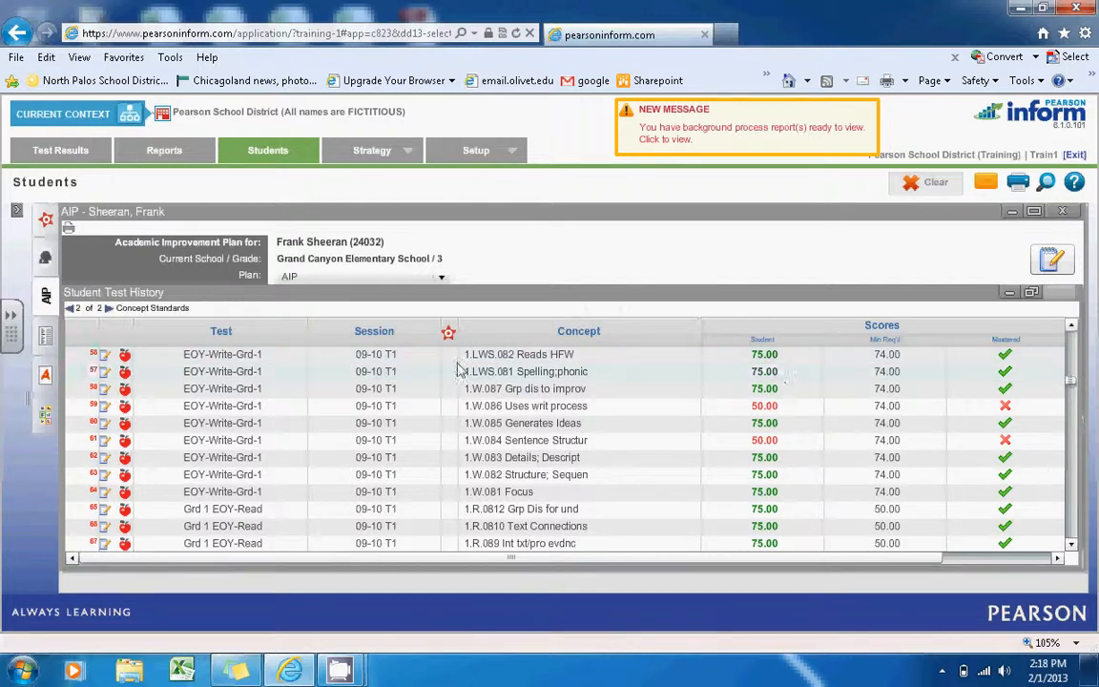
left_click(1031, 293)
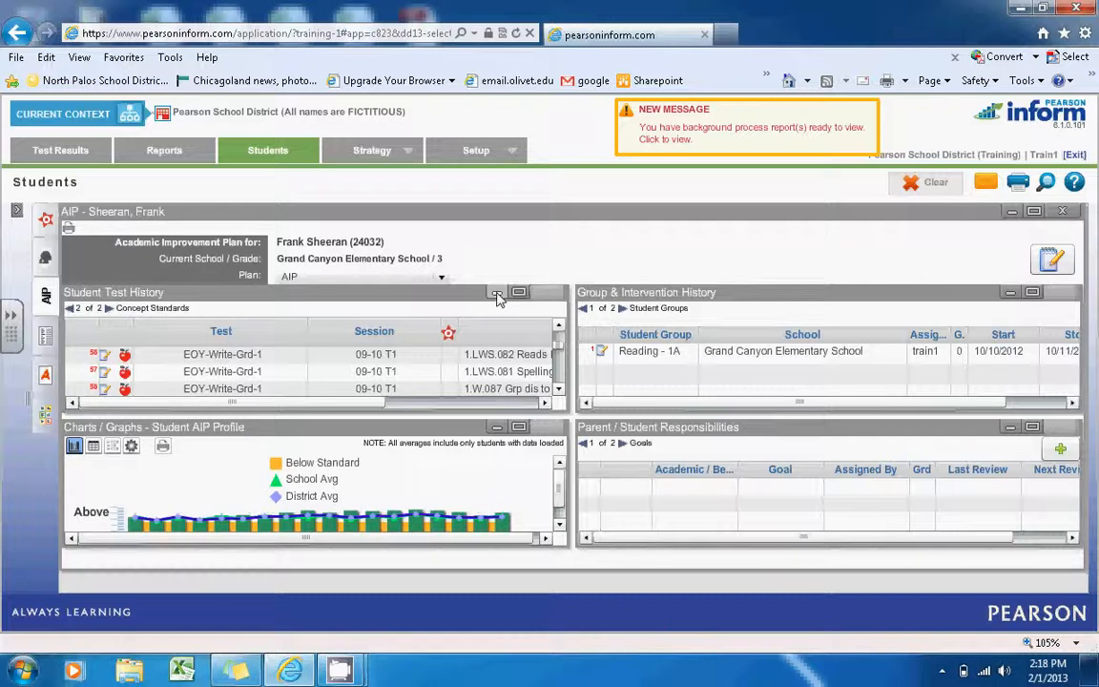
Minimize and restore the Student Test History section, and examine the Student AIP Profile chart at full size.
left_click(497, 293)
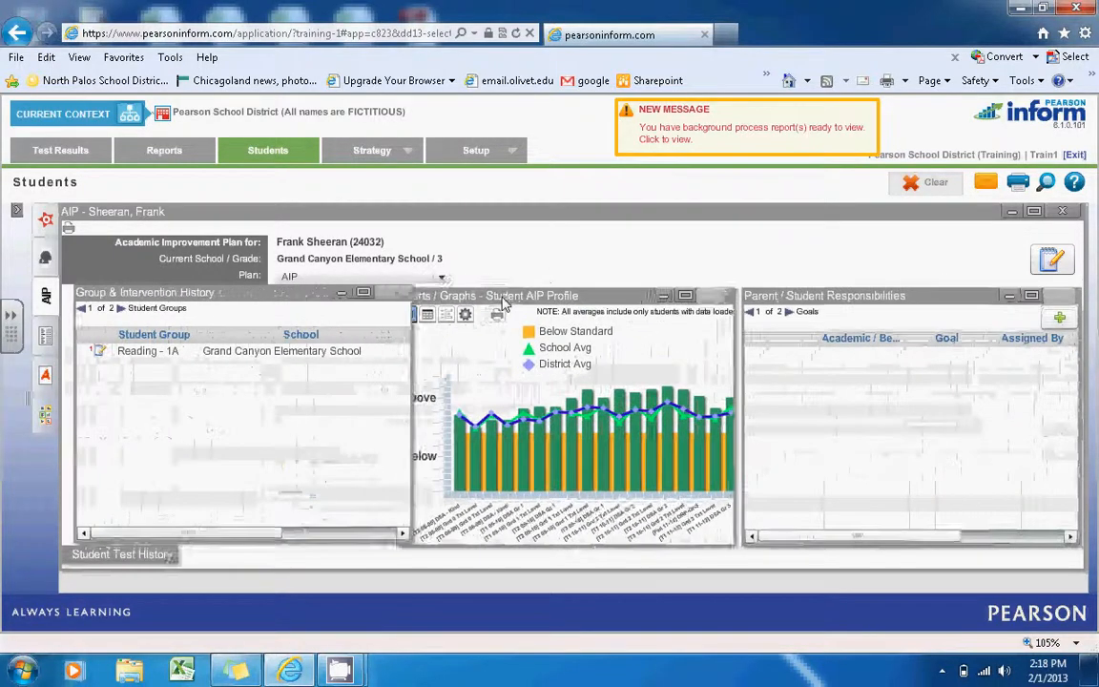
left_click(121, 554)
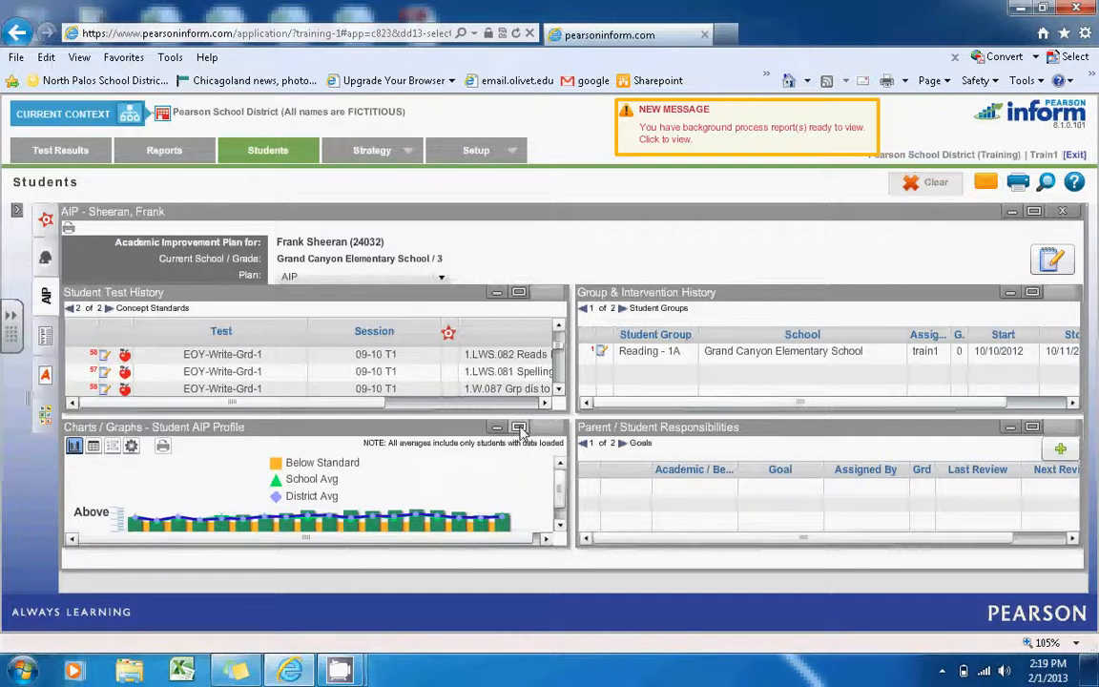
left_click(520, 429)
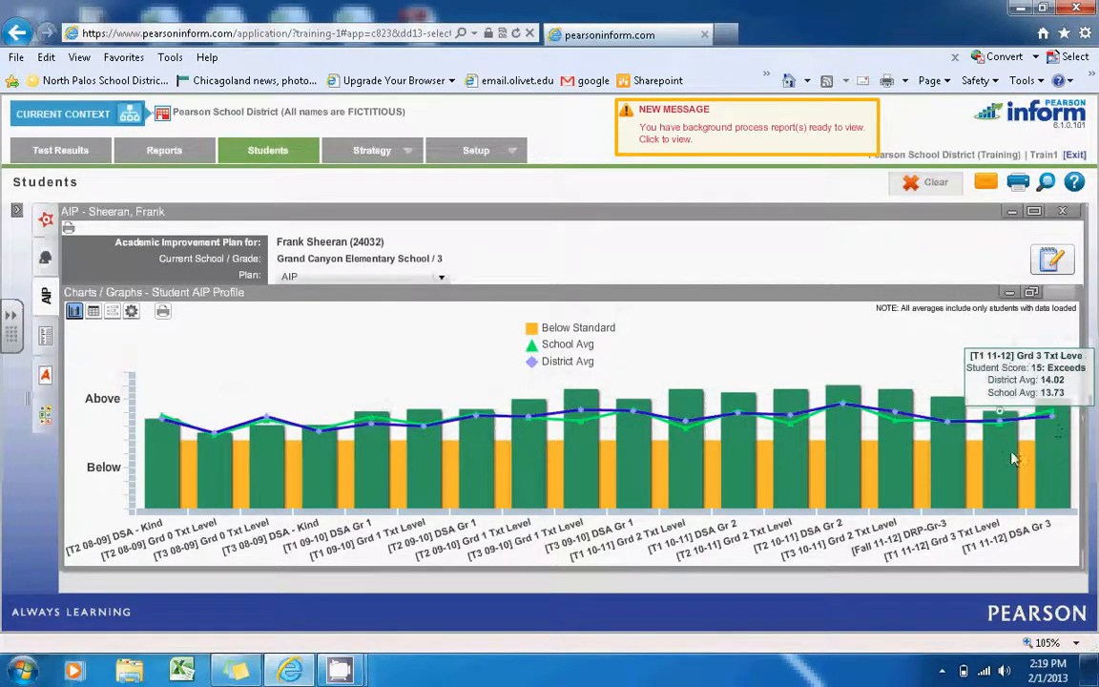
left_click(1031, 293)
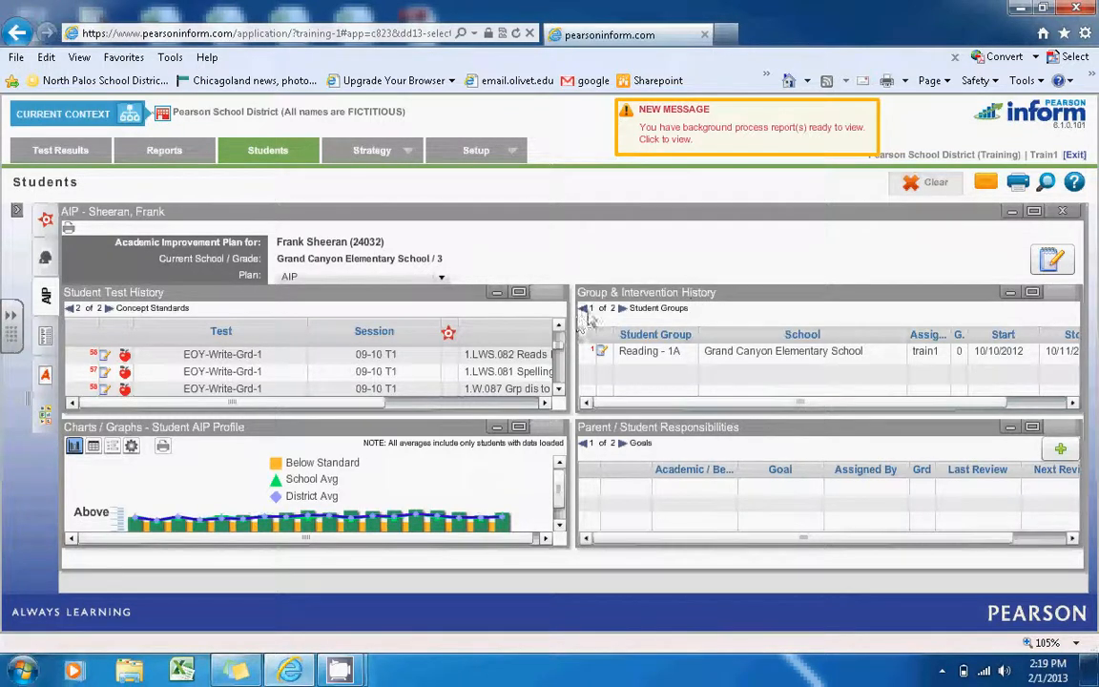
Examine the student's group assignment and its dates in the enlarged Group & Intervention History, and restore the section's size.
left_click(1033, 294)
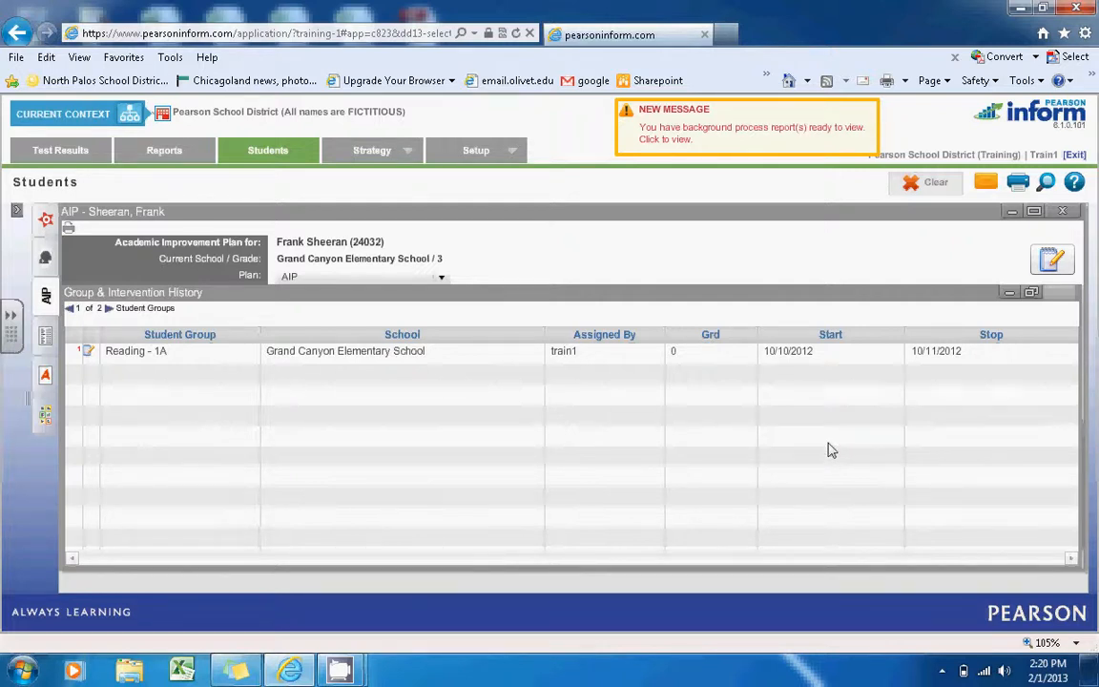
left_click(156, 362)
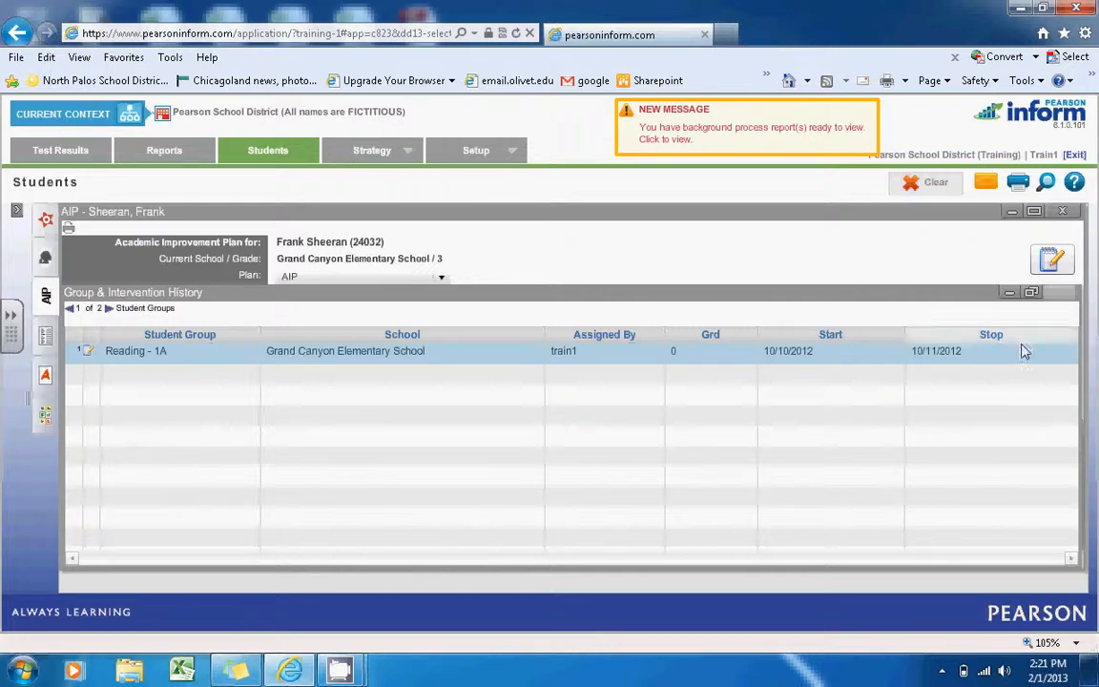
left_click(1031, 292)
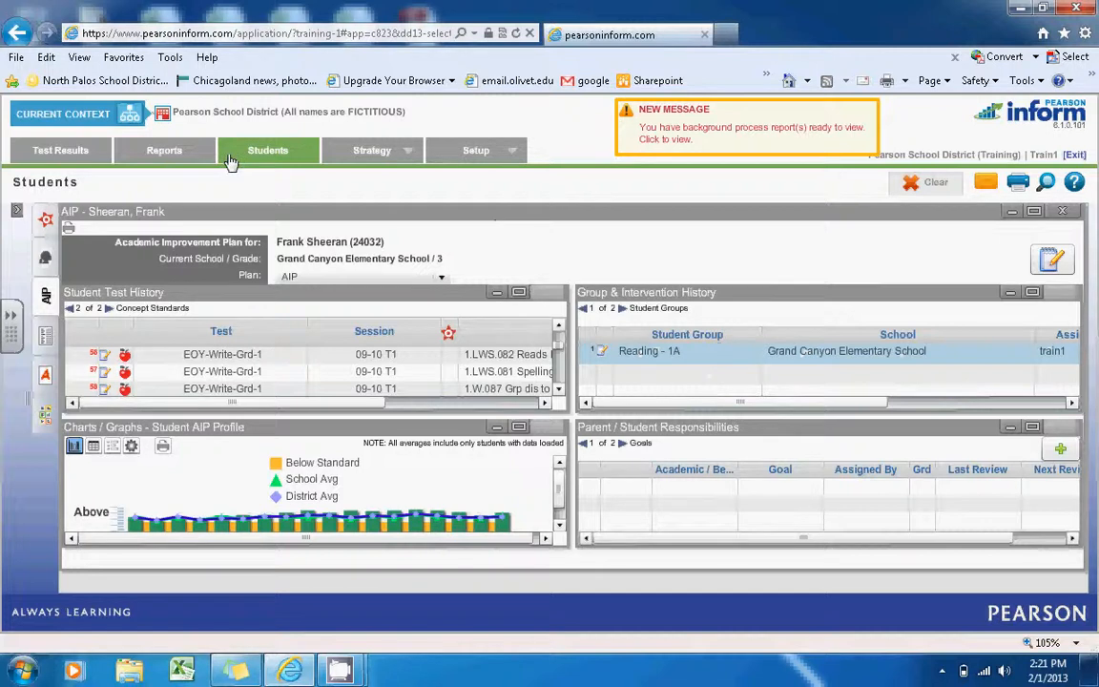
Add the lowest-scoring student from the State-Math-3 results to the student group GN Assets (3).
left_click(79, 155)
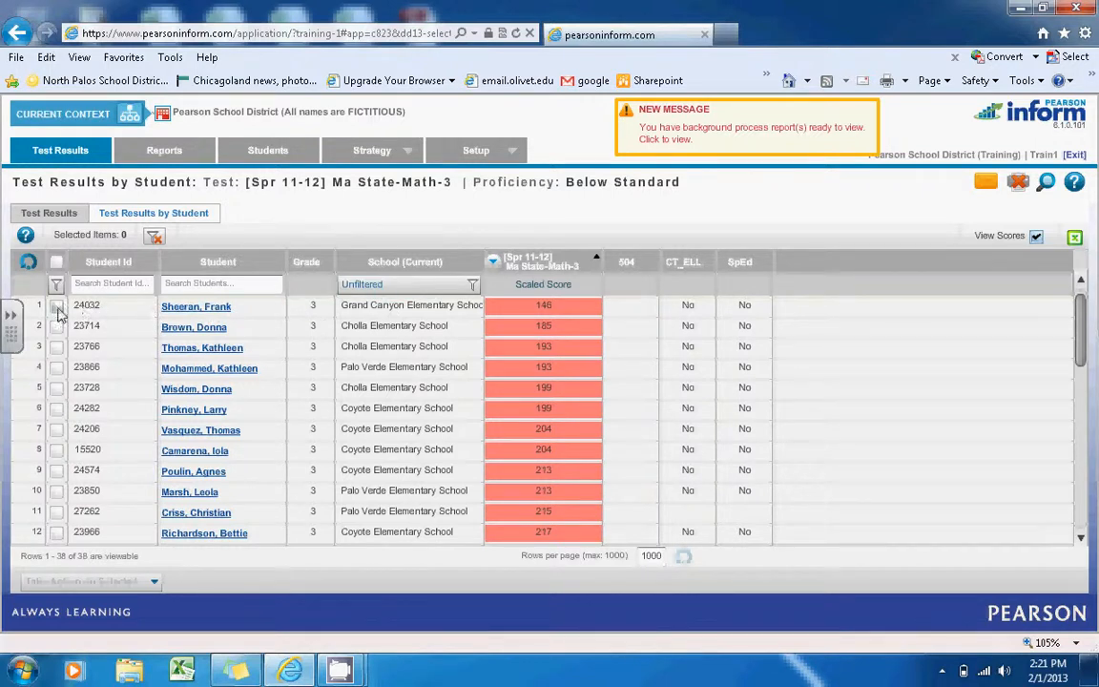
left_click(56, 306)
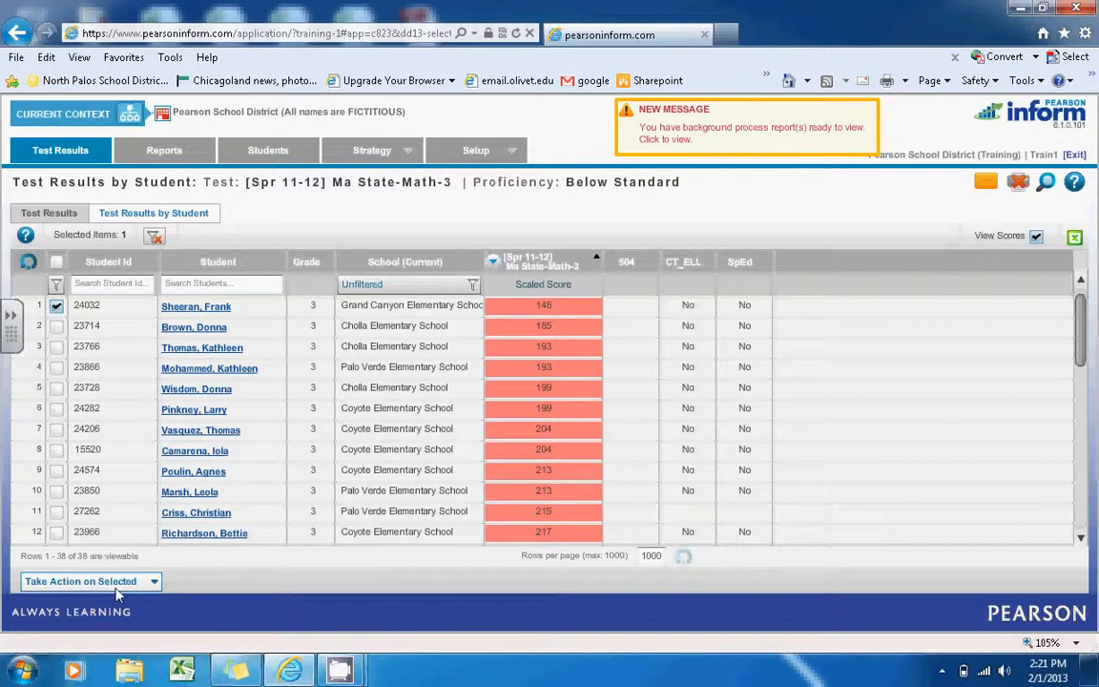
left_click(154, 582)
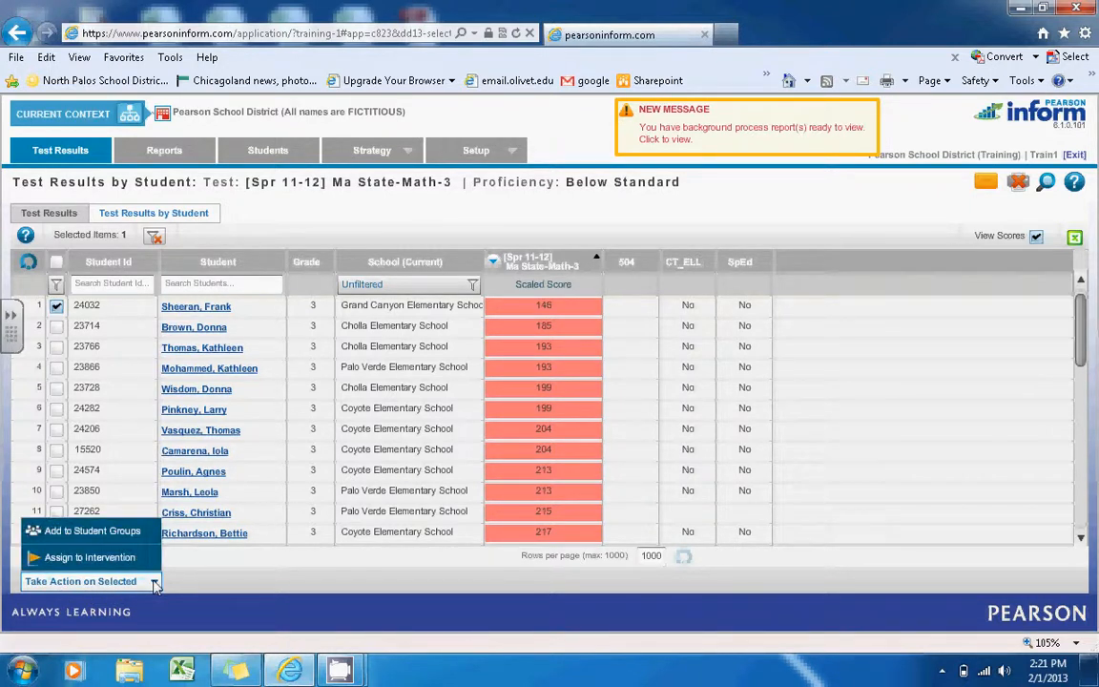
left_click(127, 536)
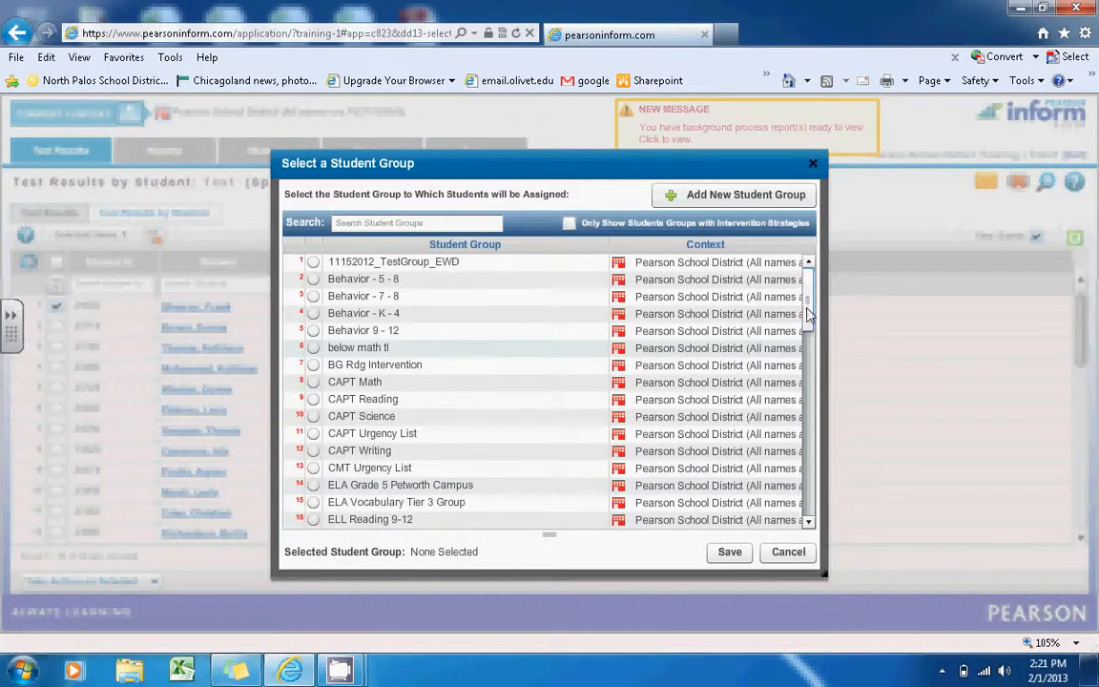
left_click_drag(808, 315, 807, 378)
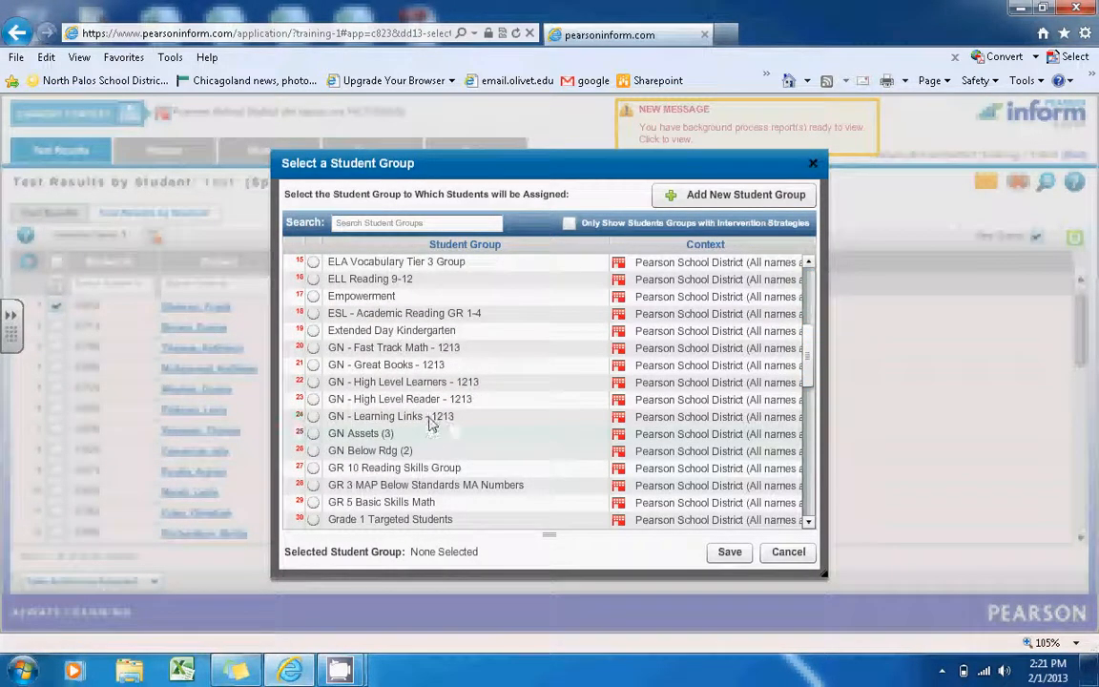
left_click(314, 435)
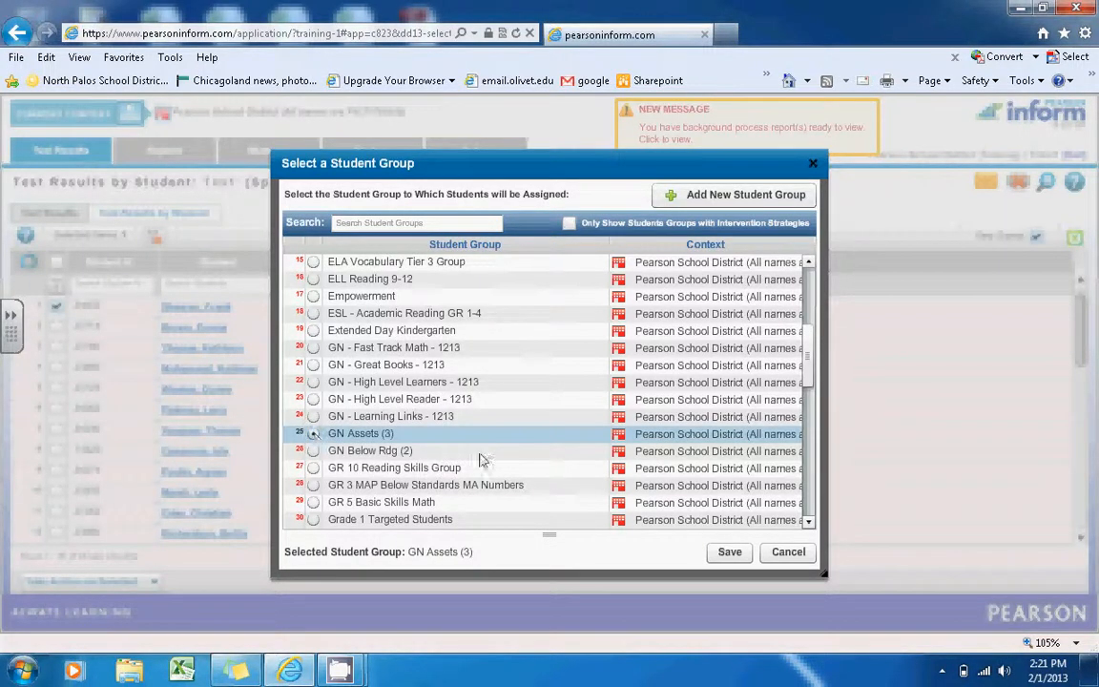
left_click(744, 557)
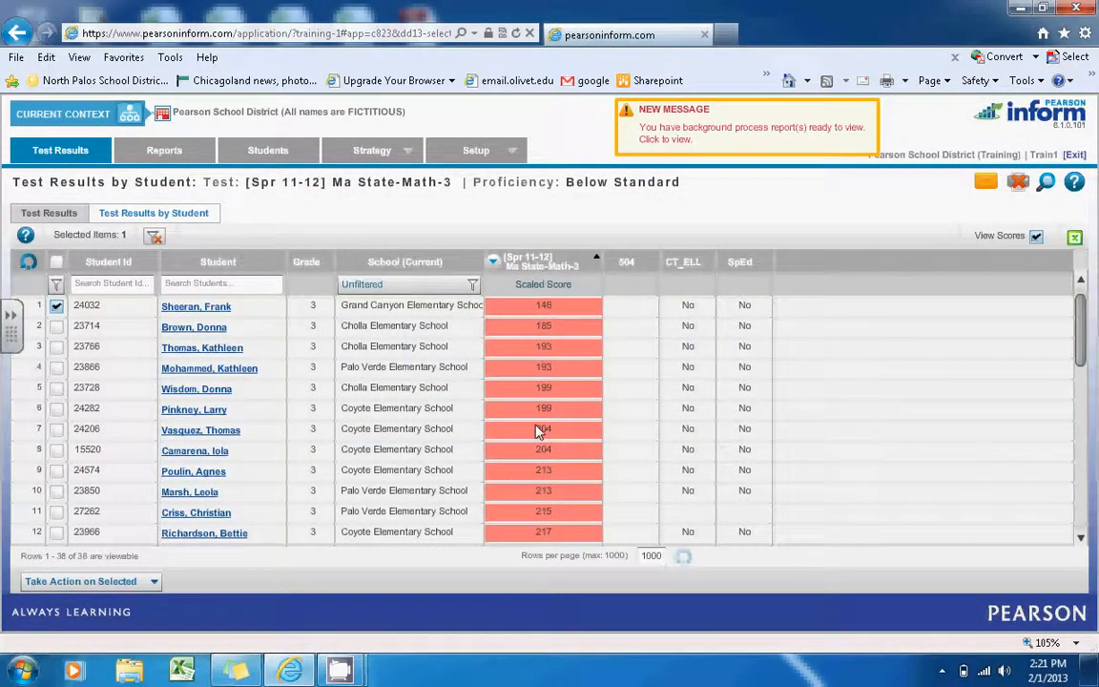
Reload the student's Academic Improvement Plan and examine the GN Assets (3) entry in the enlarged Group & Intervention History.
left_click(270, 152)
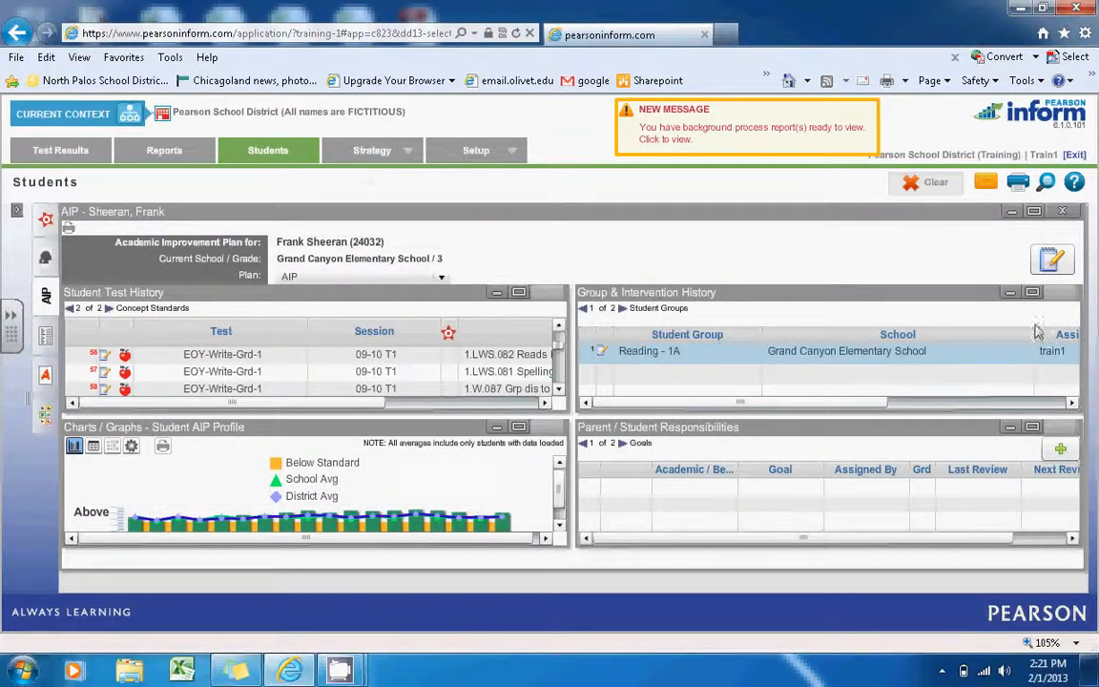
left_click(927, 183)
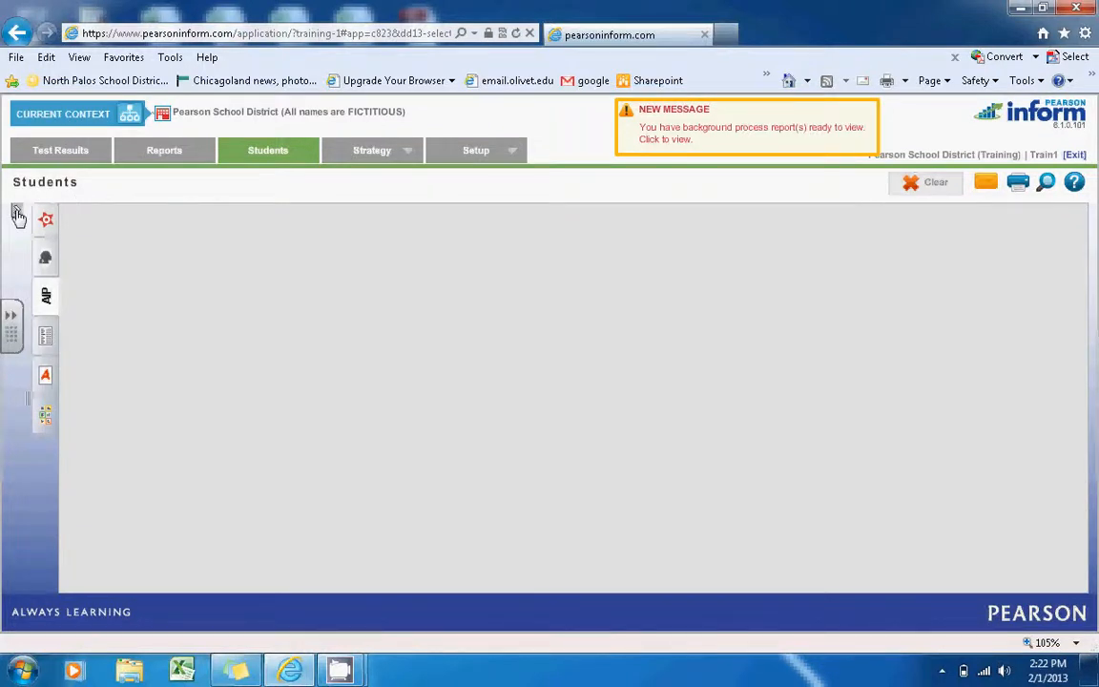
left_click(16, 209)
left_click(123, 266)
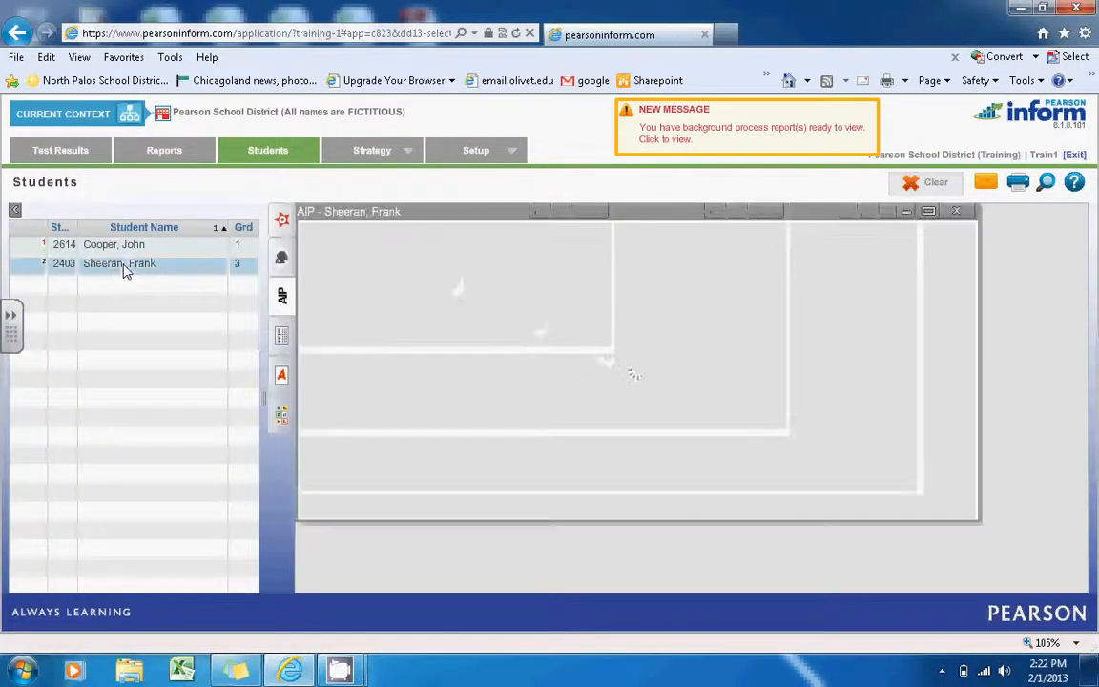
left_click(15, 211)
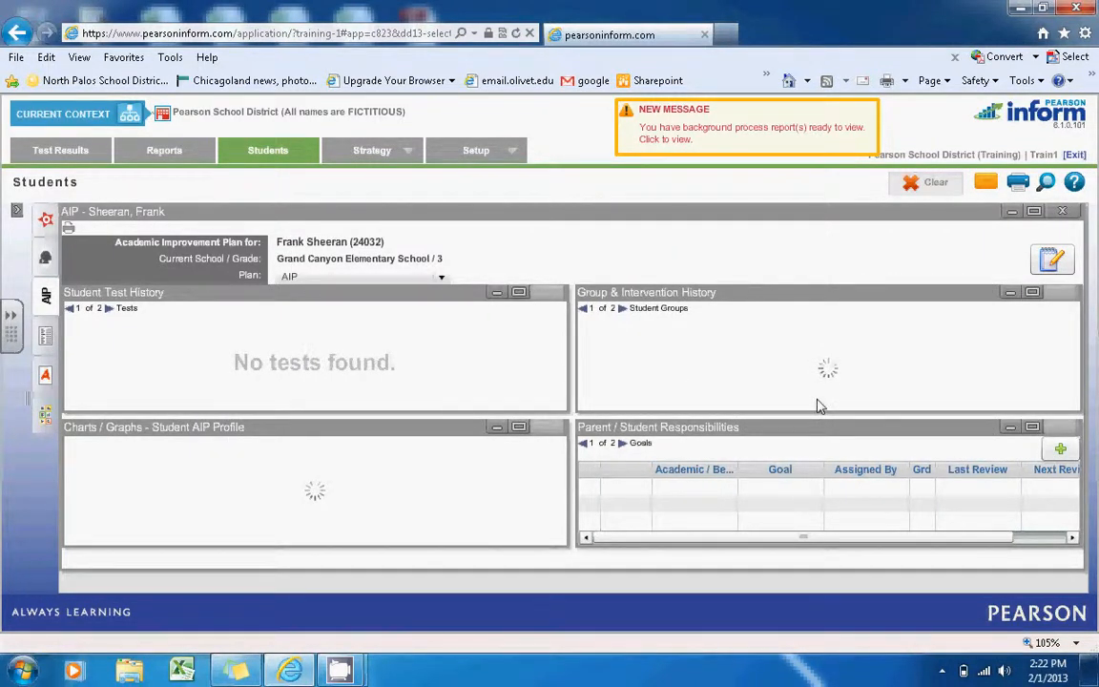
left_click(1032, 291)
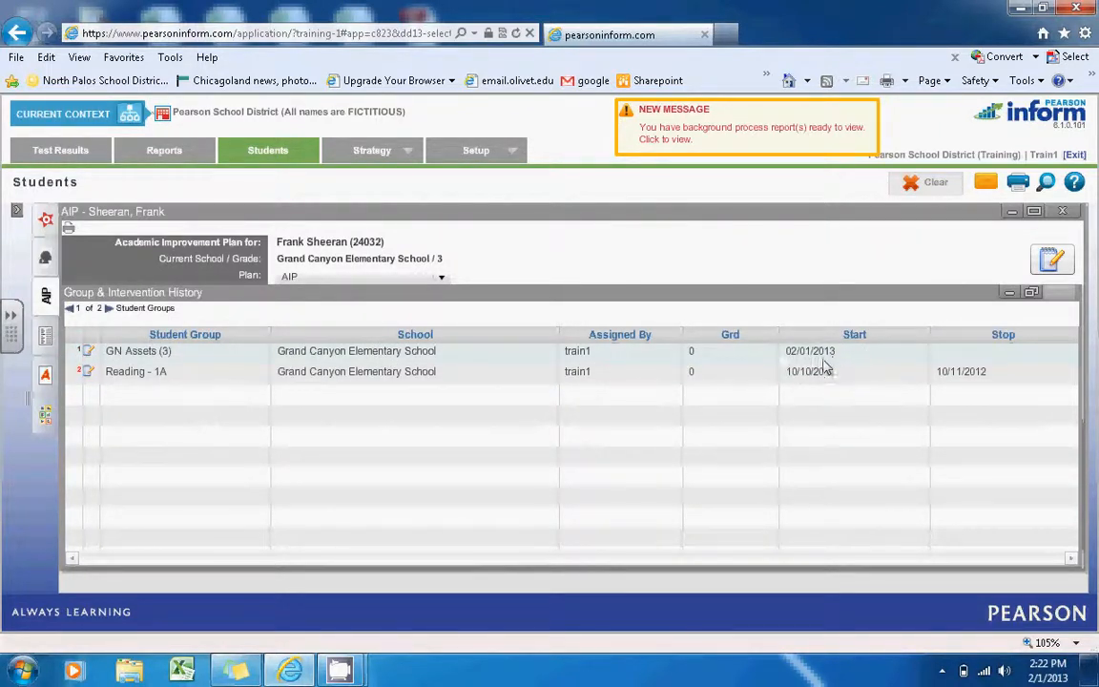
left_click(983, 360)
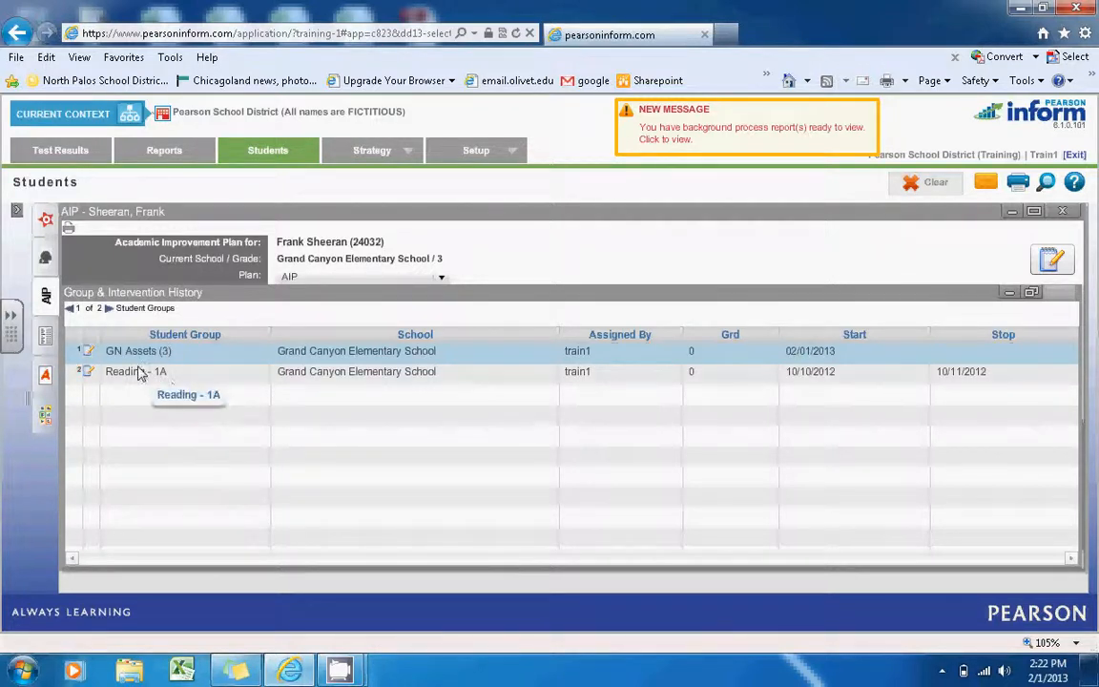
Examine the blank new-note form in the notes editor of the GN Assets (3) group entry, and close it without saving.
left_click(87, 355)
left_click(86, 355)
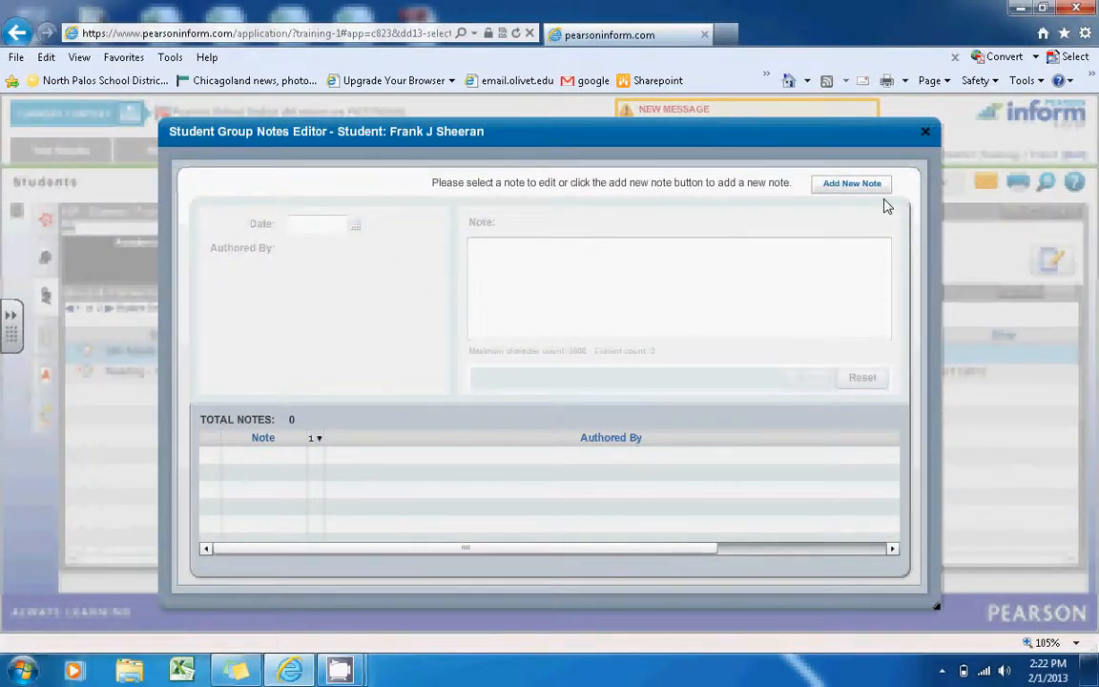
left_click(856, 184)
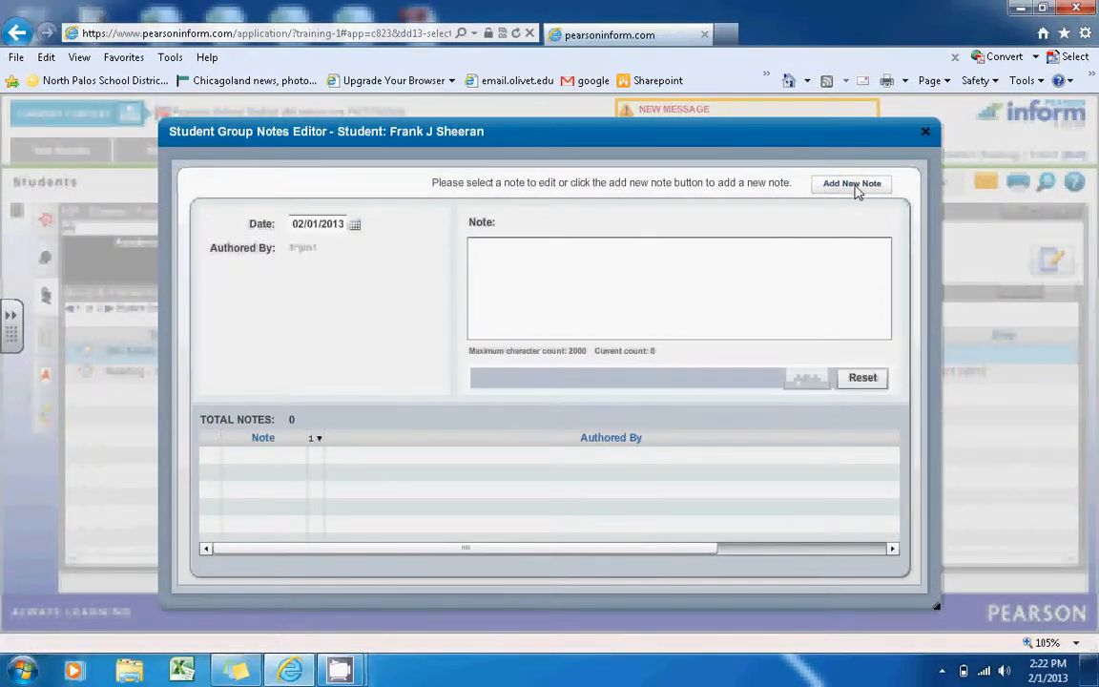
left_click(658, 266)
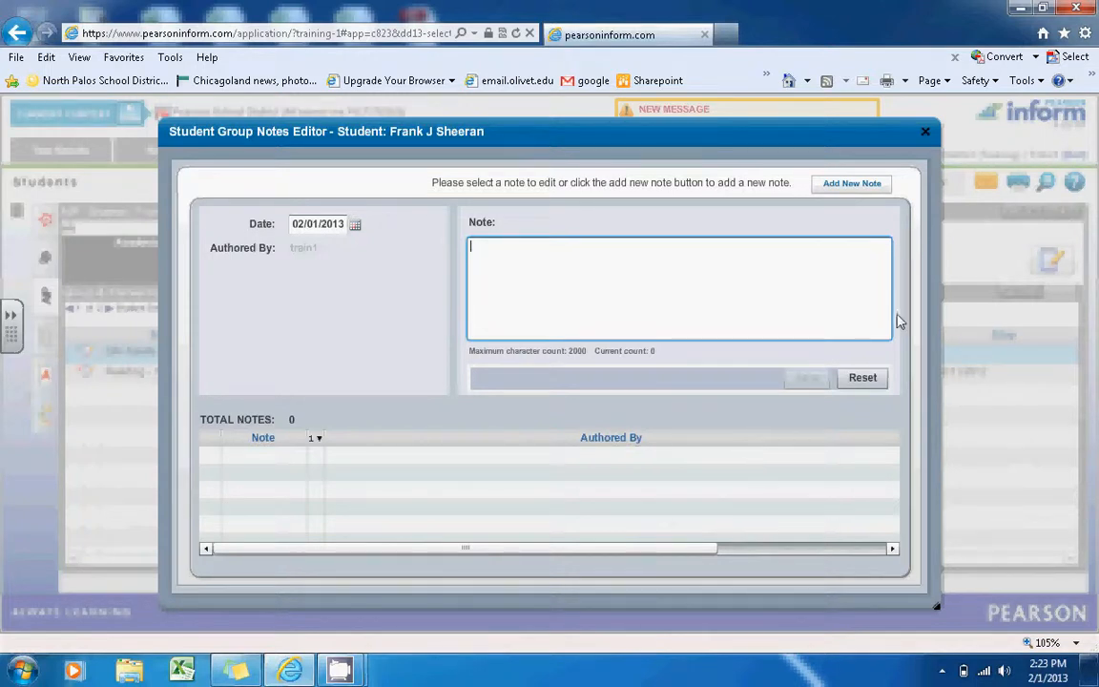
left_click(925, 132)
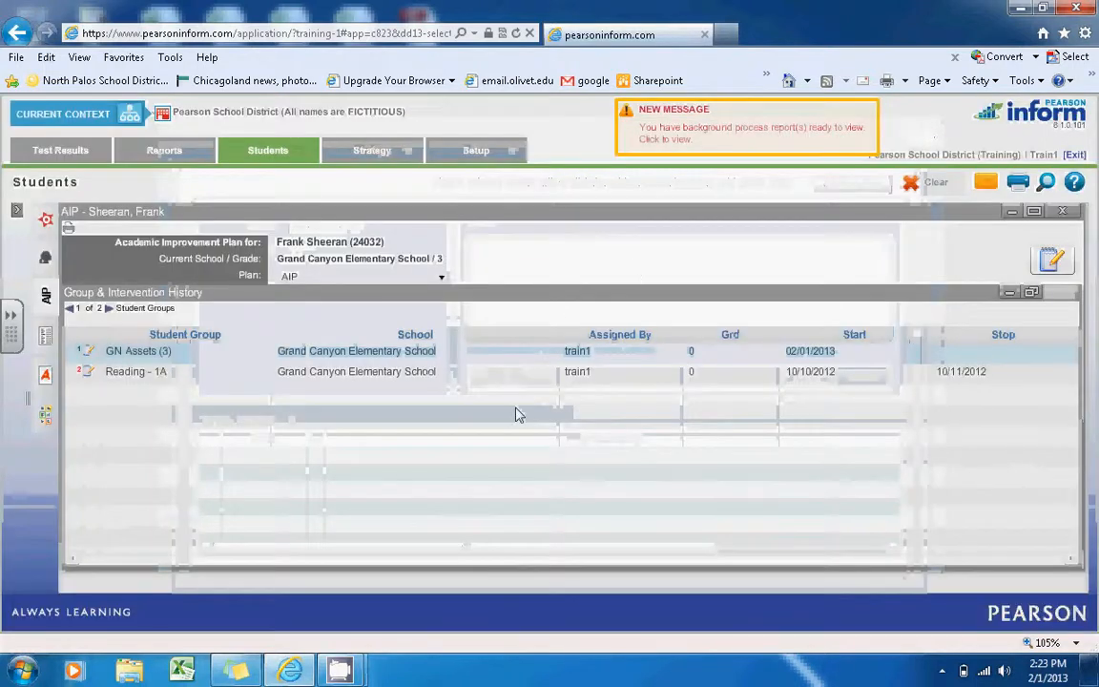
left_click(109, 310)
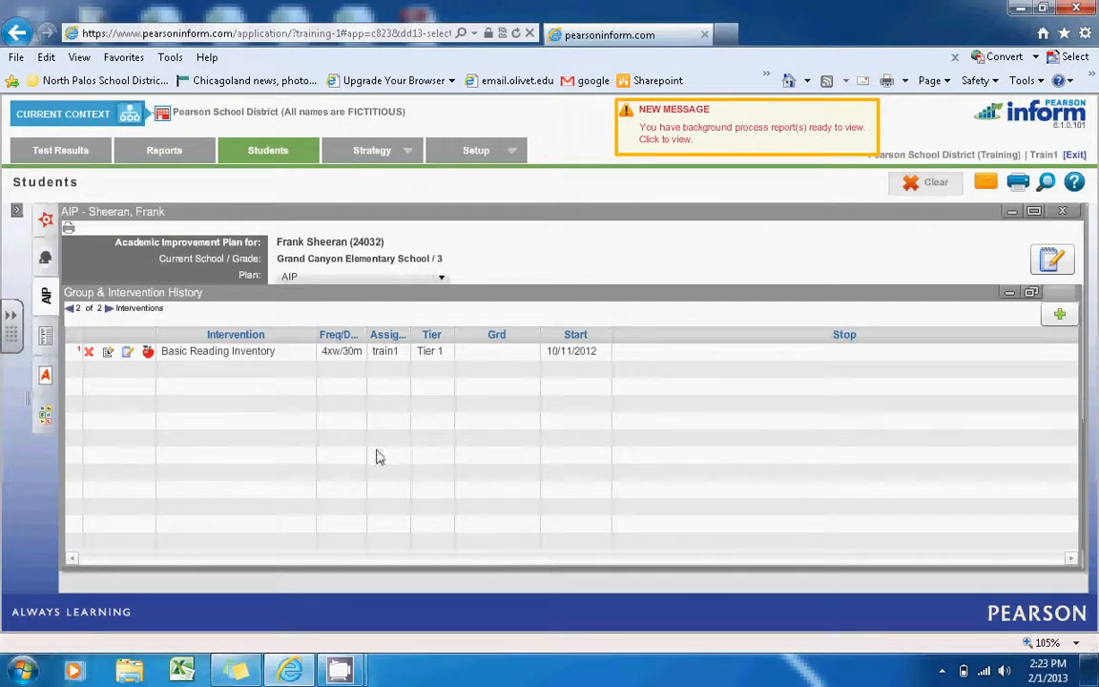
left_click(1057, 318)
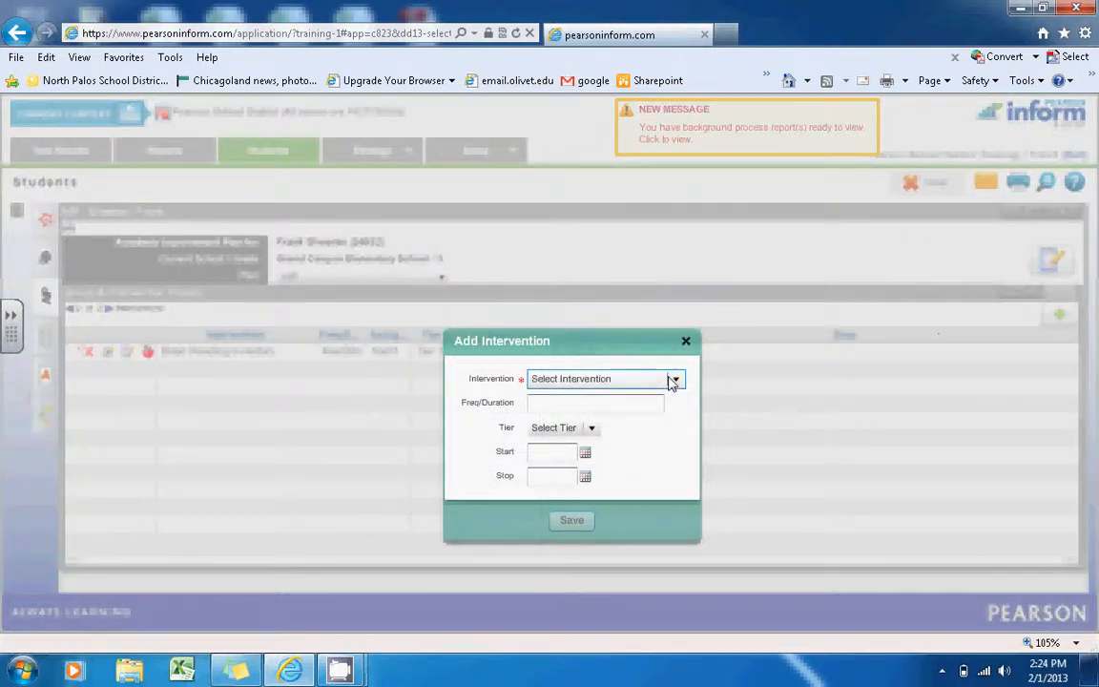
left_click(672, 381)
mouse_move(684, 414)
left_mouse_down()
mouse_move(684, 450)
mouse_move(682, 433)
left_mouse_up()
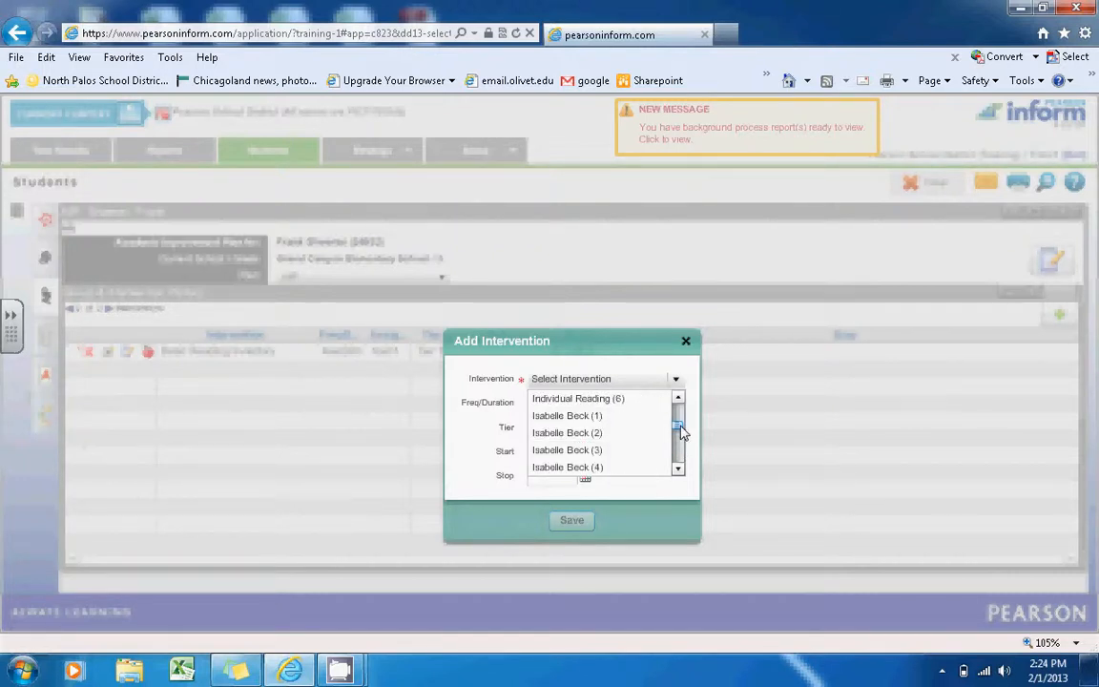
left_click(558, 449)
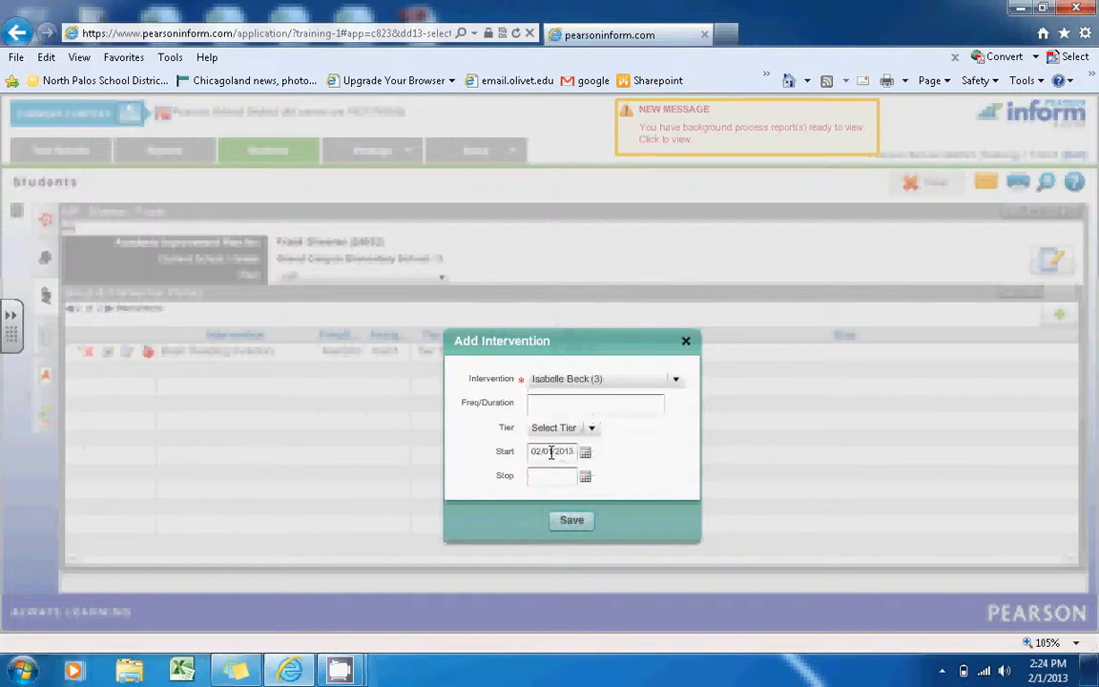
left_click(561, 406)
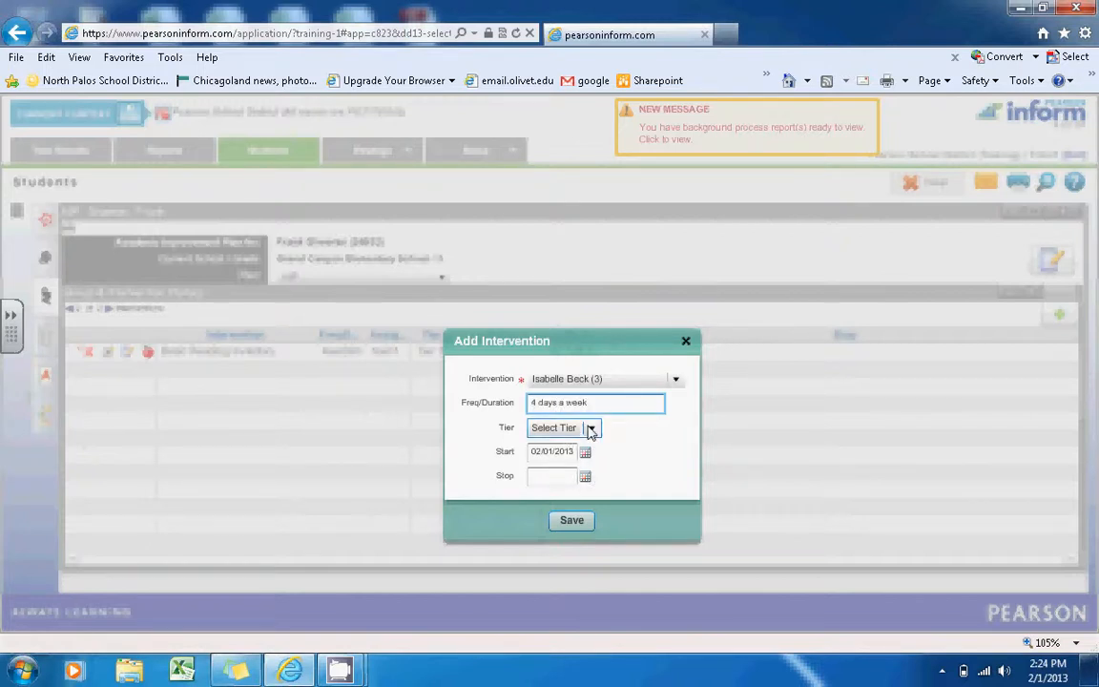
left_click(589, 431)
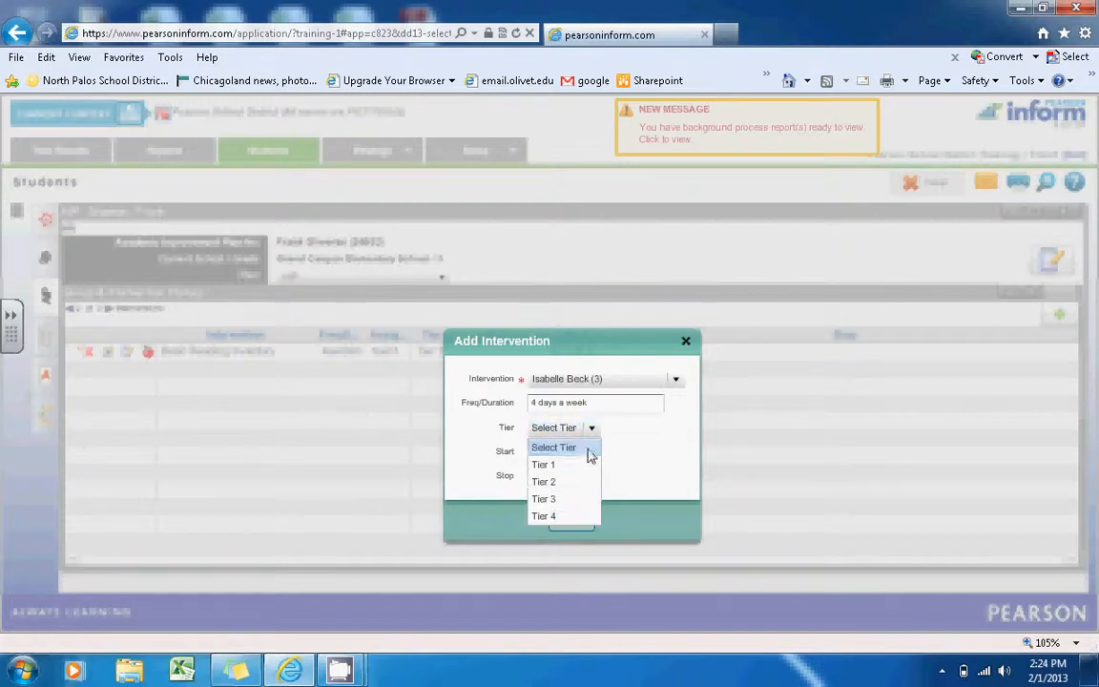
left_click(589, 449)
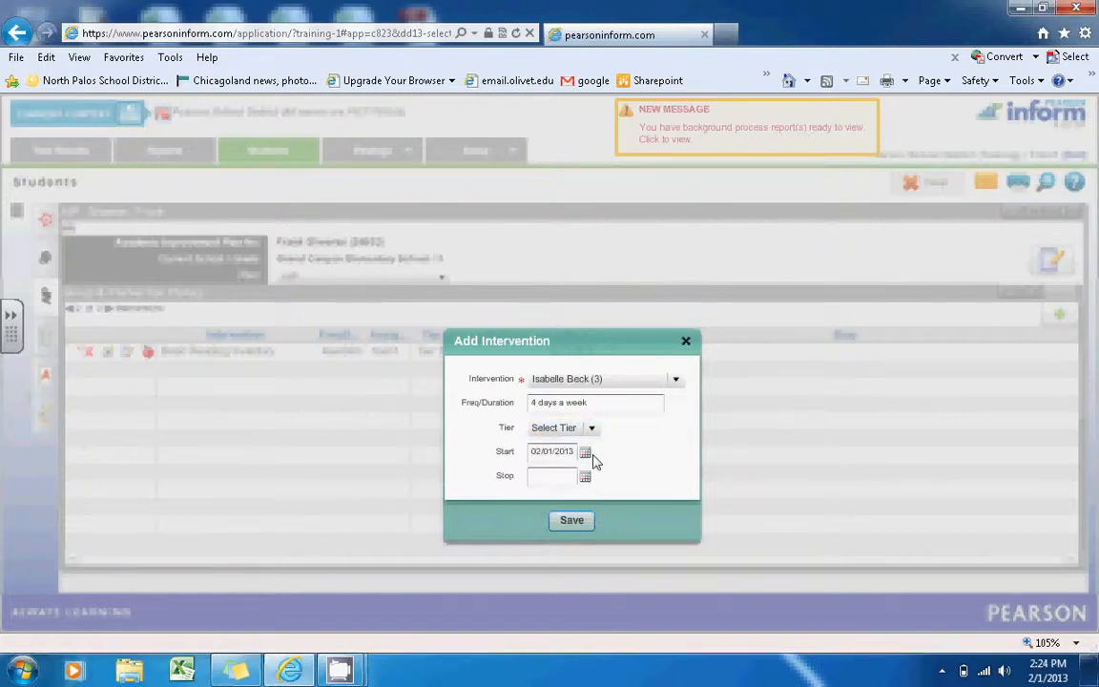
Set the new intervention's start date to 08/15/2012.
left_click(587, 457)
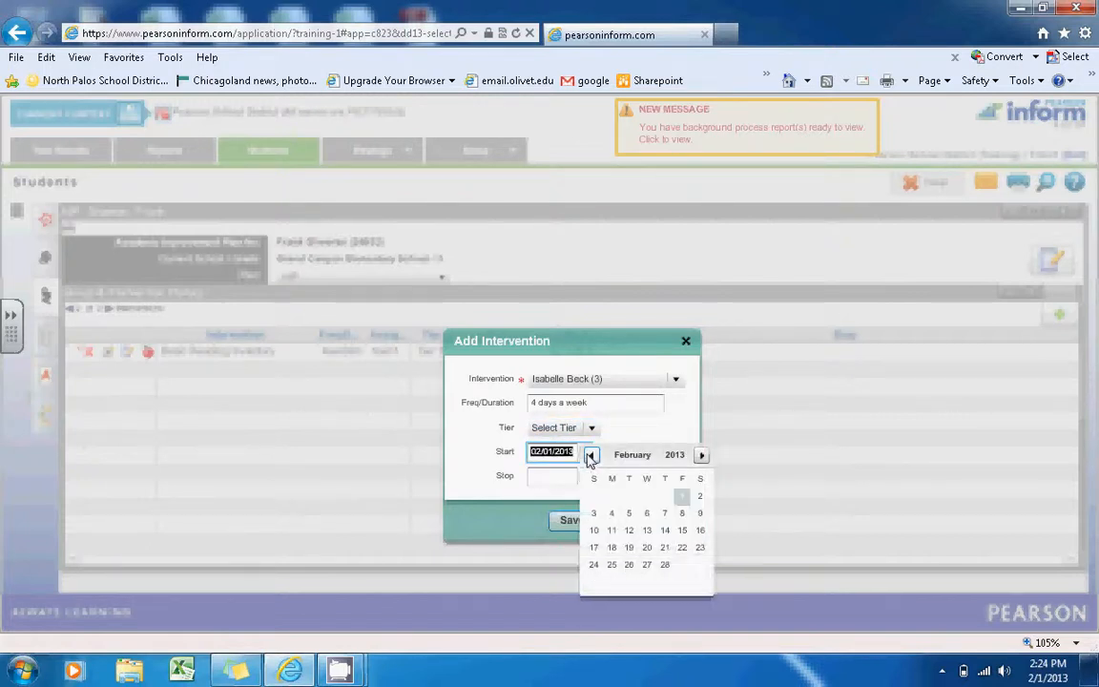
left_click(591, 456)
left_click(591, 456)
left_click(591, 456)
left_click(591, 456)
left_click(591, 456)
left_click(591, 455)
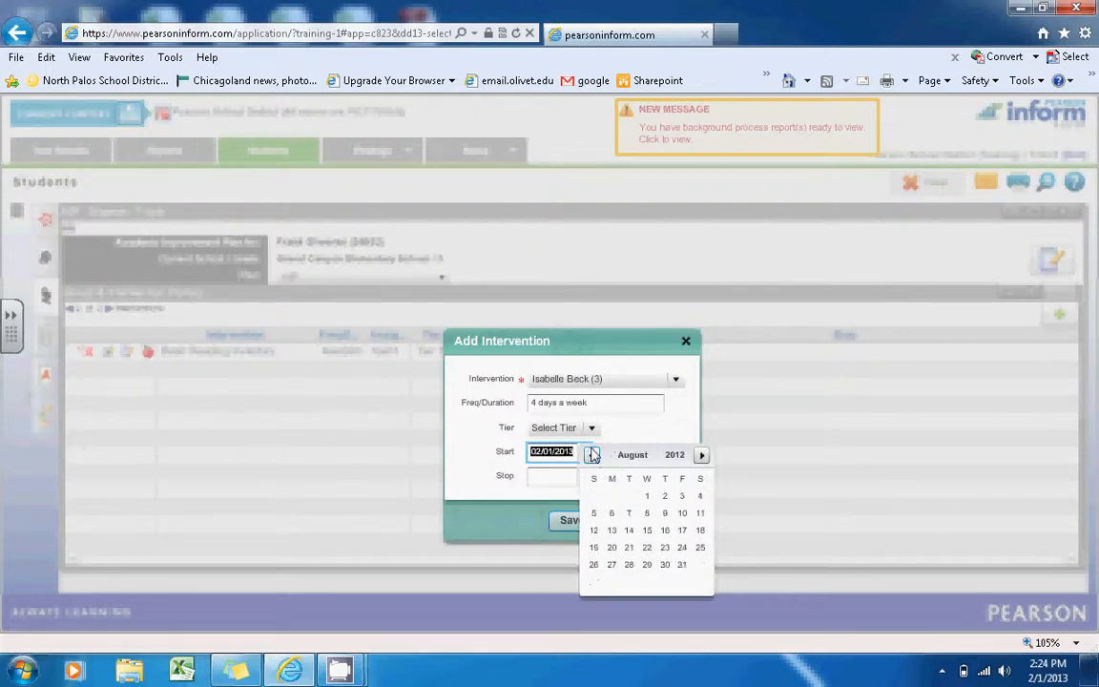
left_click(647, 529)
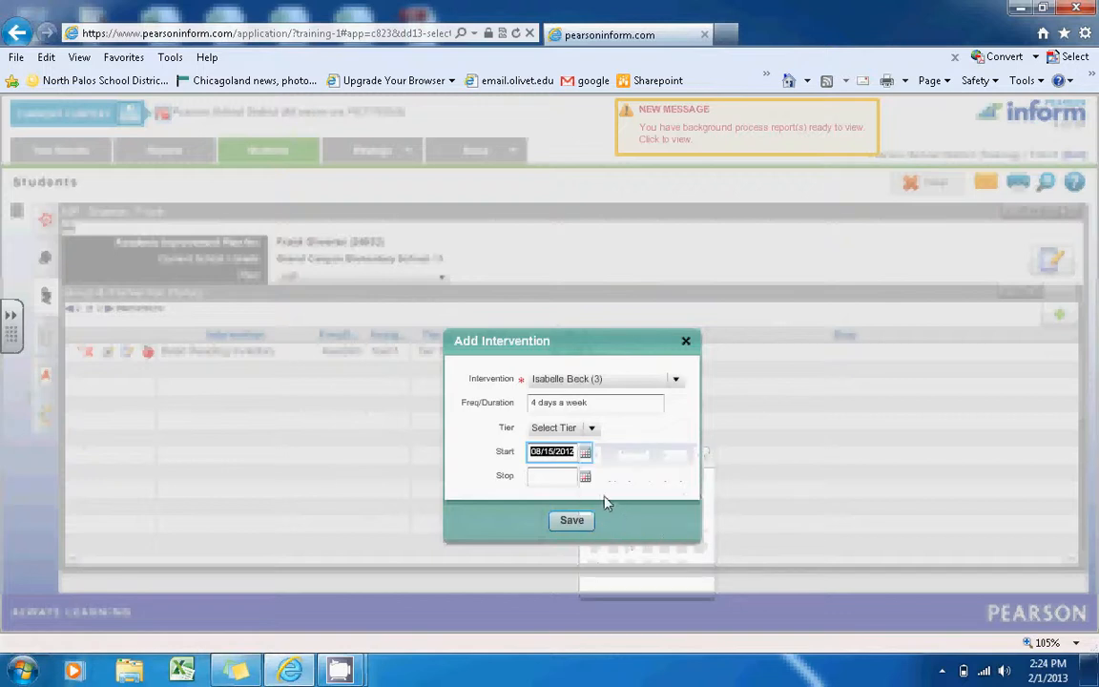
Set the intervention's stop date to 05/24/2013 and save the intervention.
left_click(584, 477)
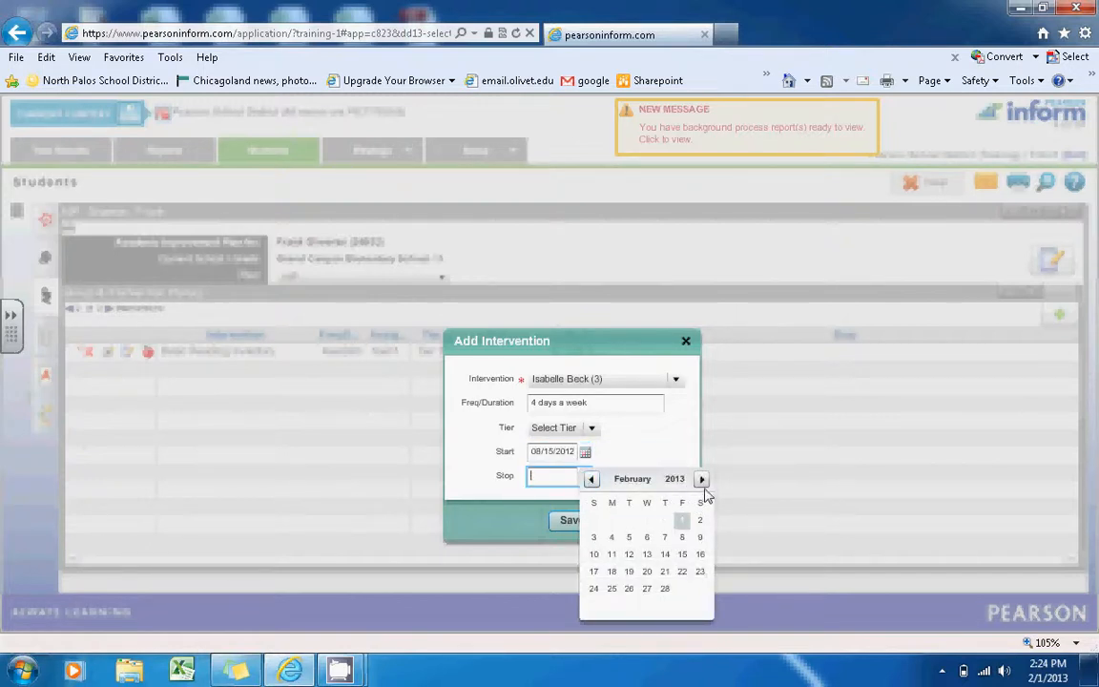
left_click(702, 479)
left_click(702, 479)
left_click(702, 479)
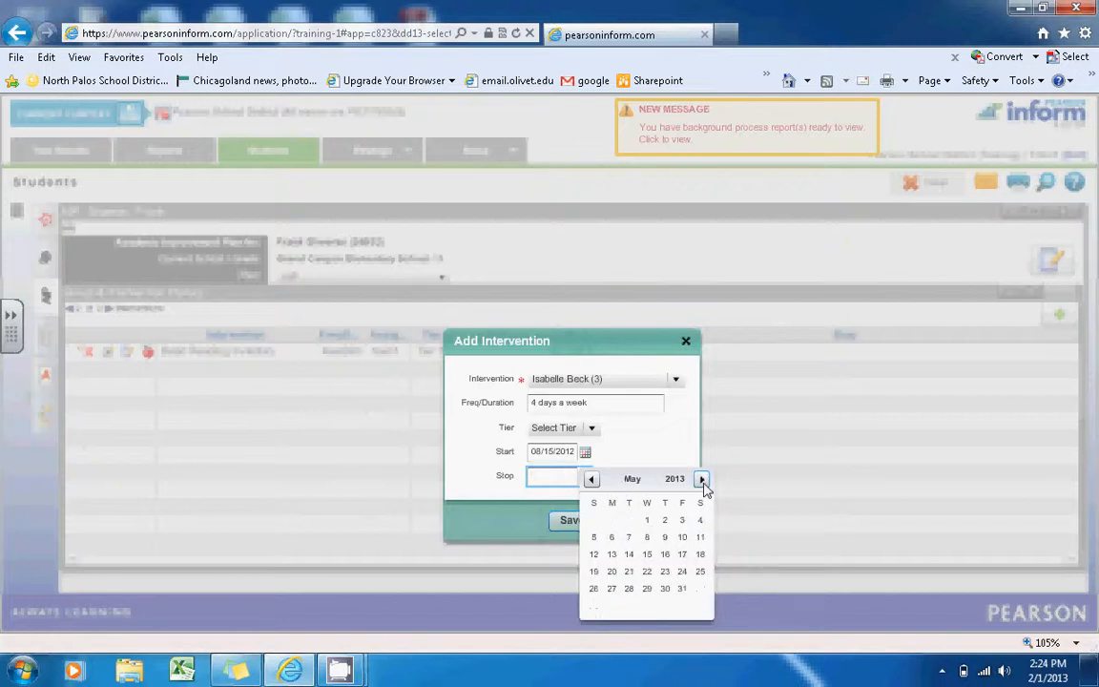
left_click(682, 570)
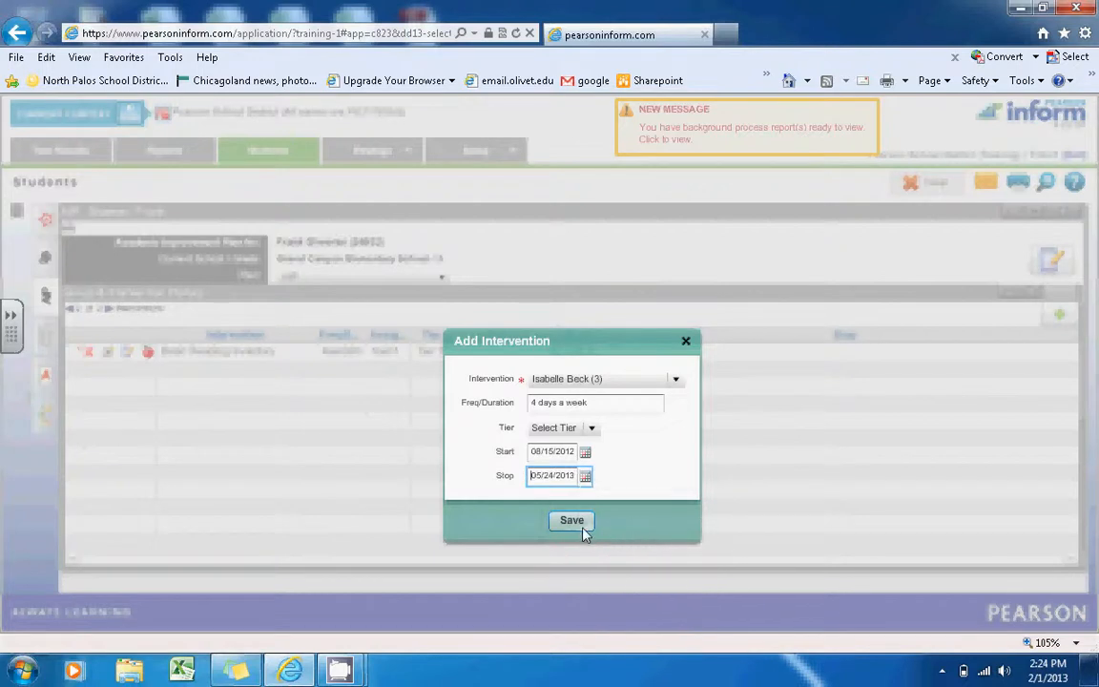
left_click(577, 530)
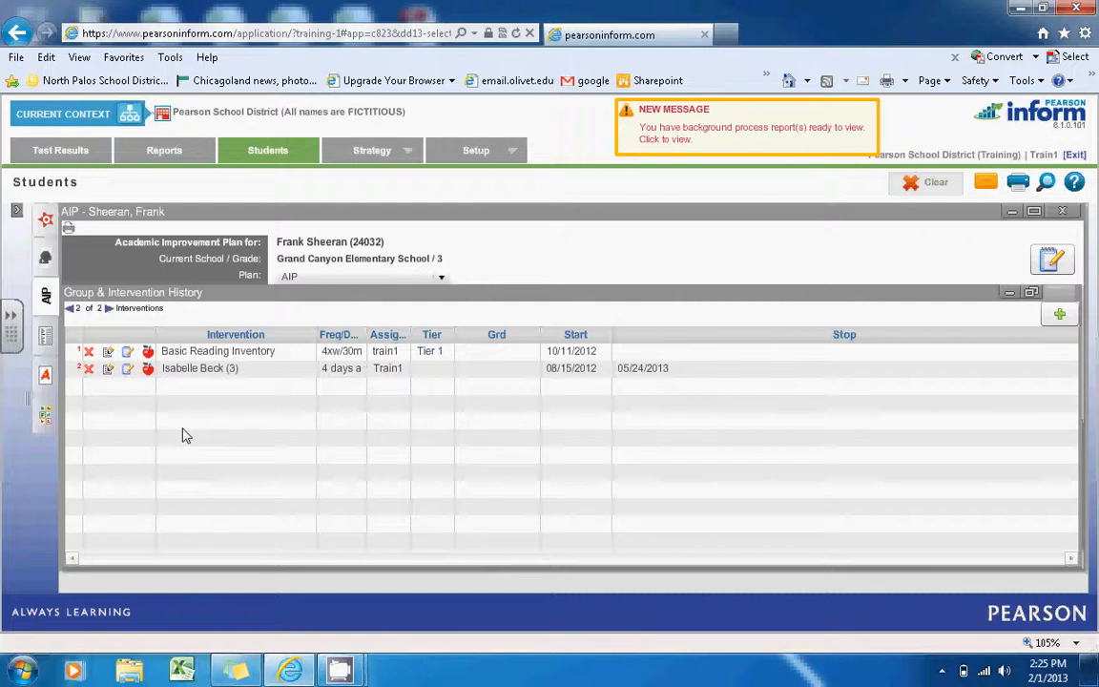
left_click(129, 374)
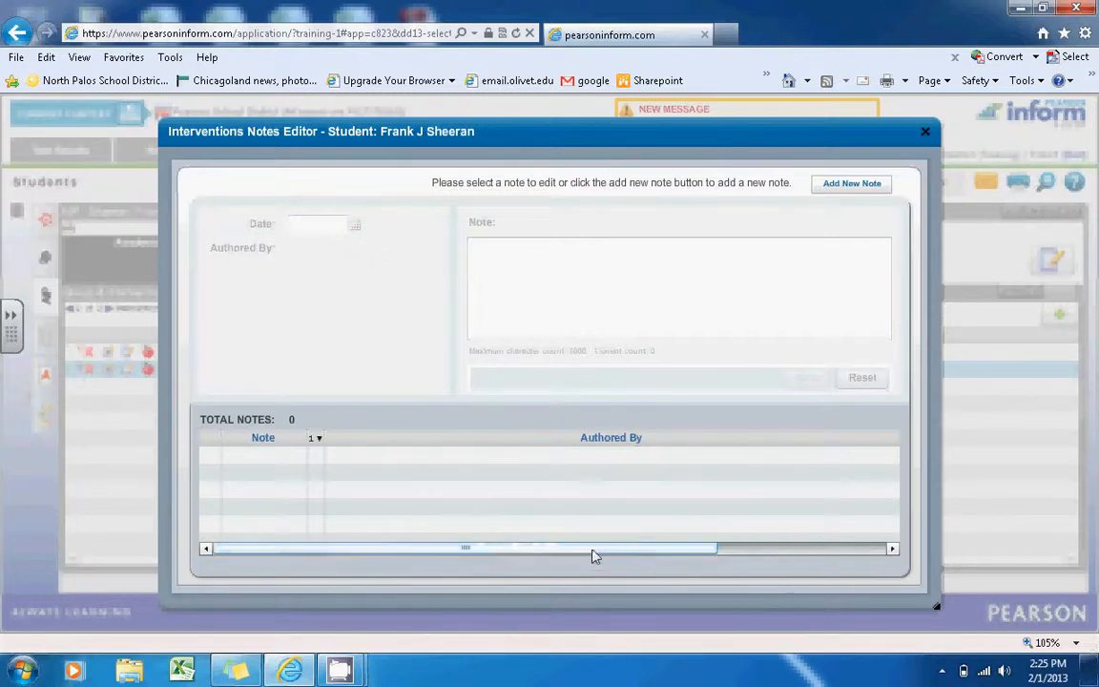
left_click(927, 132)
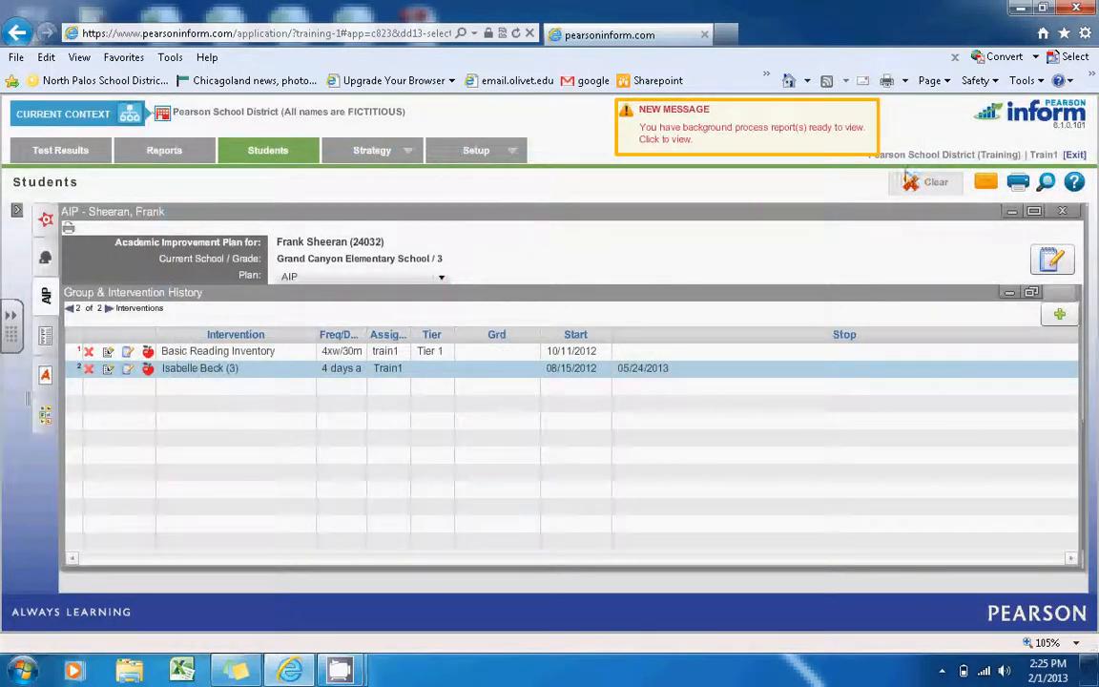
left_click(1032, 294)
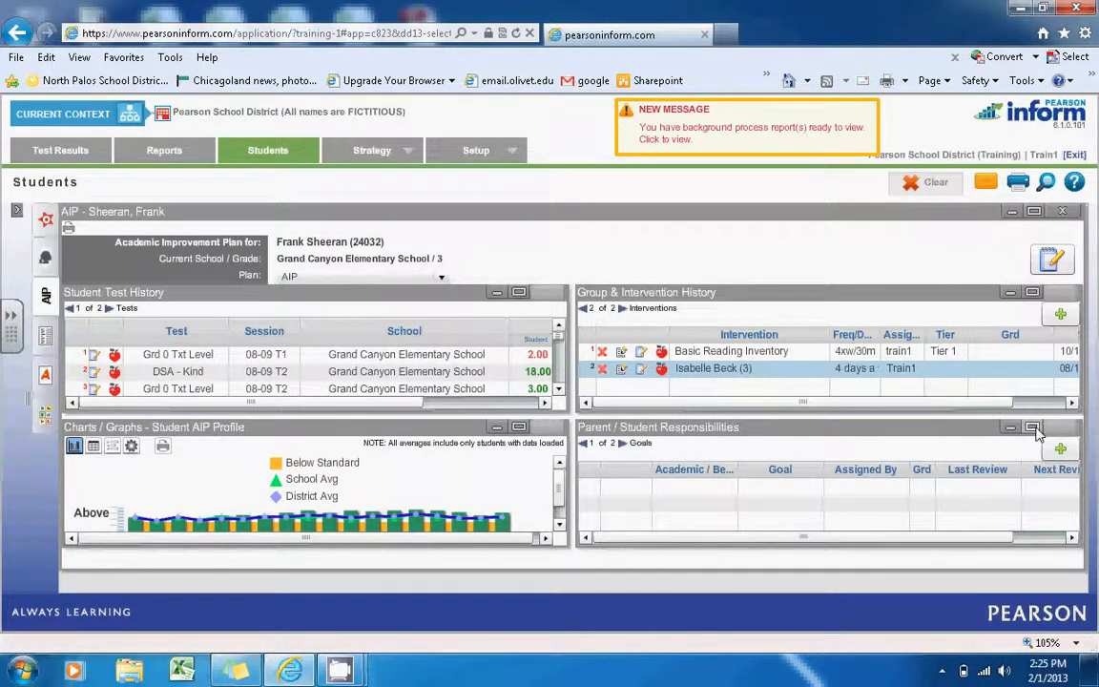
Enlarge Parent / Student Responsibilities and start an academic goal reading "Student will be in the 40th percentile on Edvision".
left_click(1032, 427)
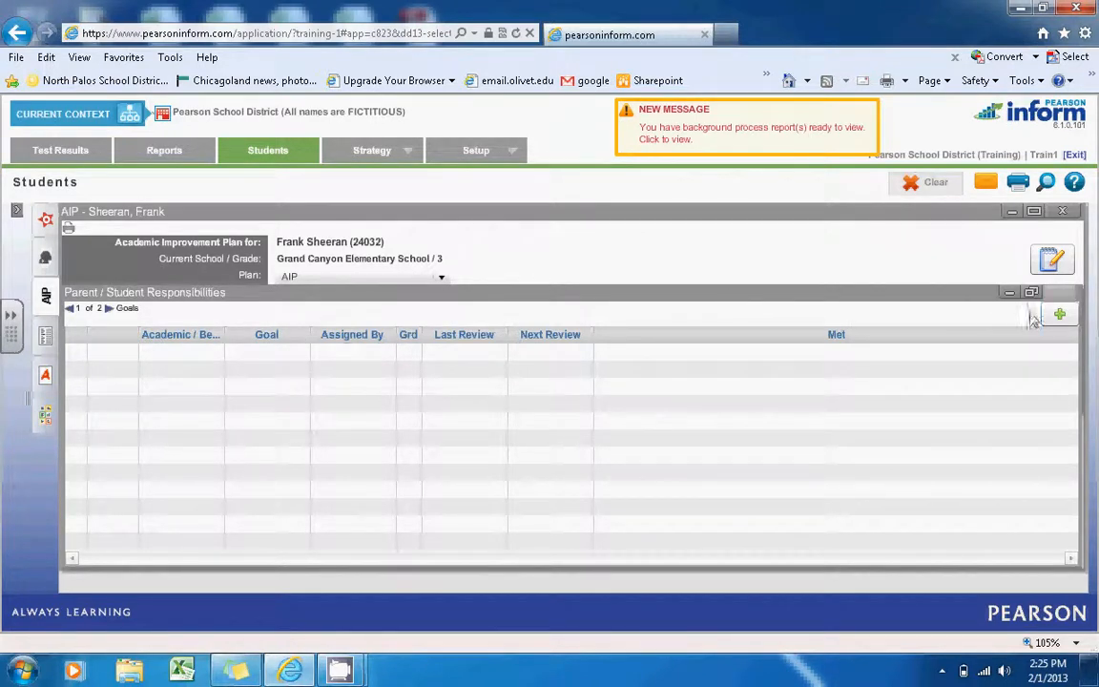
left_click(1059, 316)
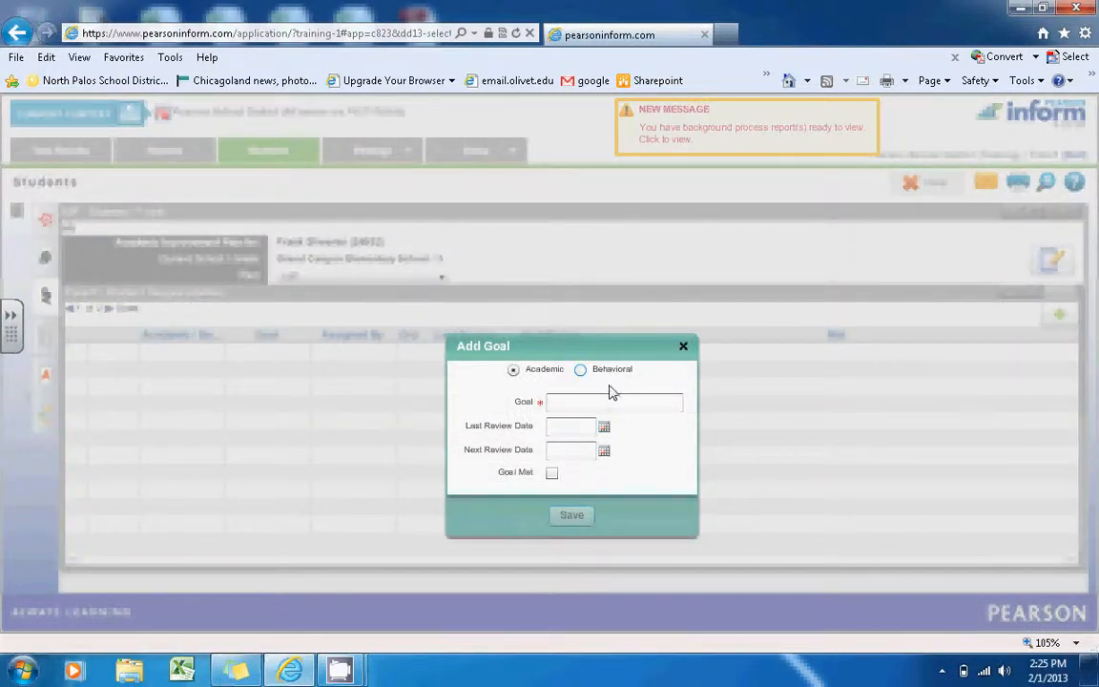
left_click(597, 401)
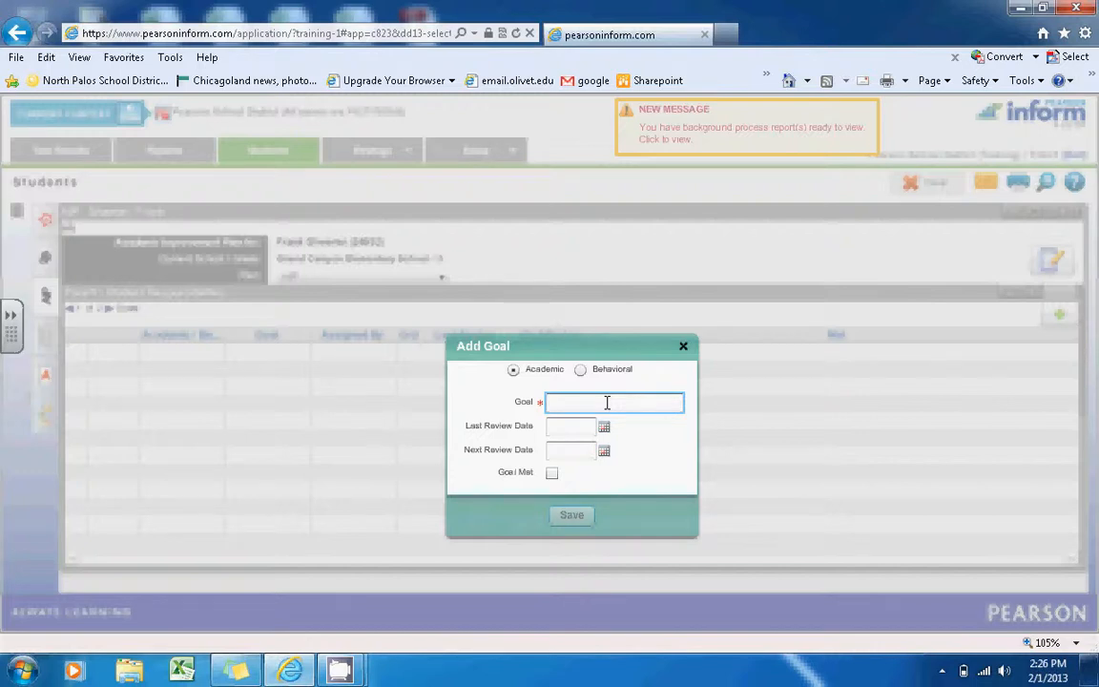
type("Student will earn a")
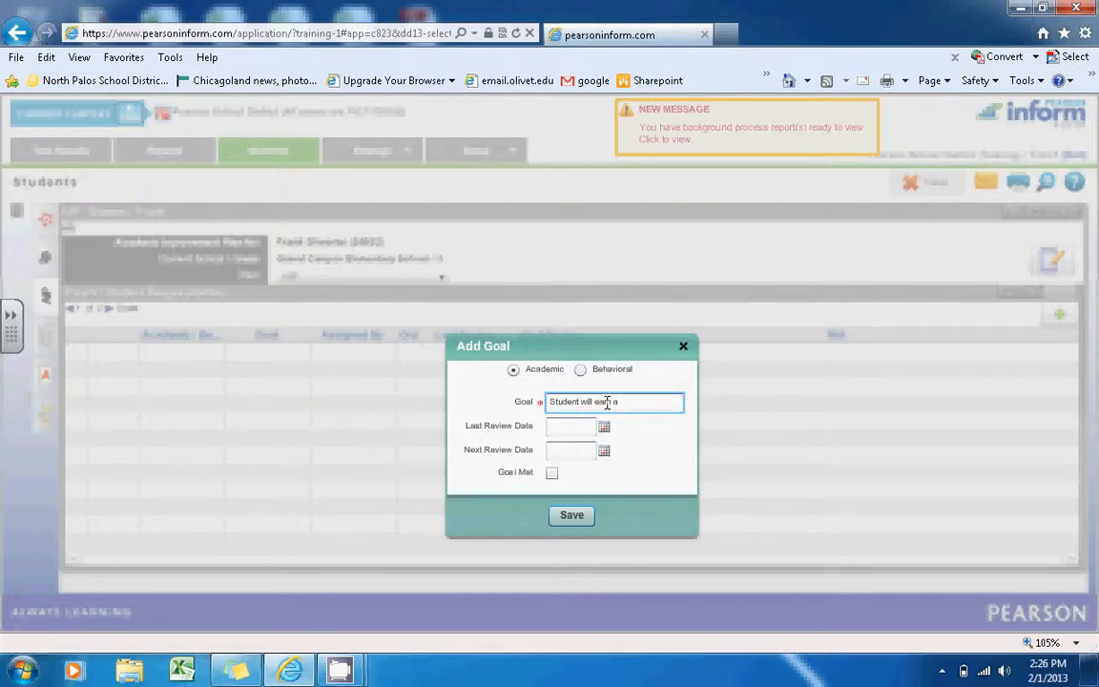
type(" 4")
key("BackSpace")
type("e in th")
type("e 40th percentile")
type(" on Edu")
Leave the goal's last review date empty, set its next review date to 02/11/2013, and save the goal.
left_click(571, 425)
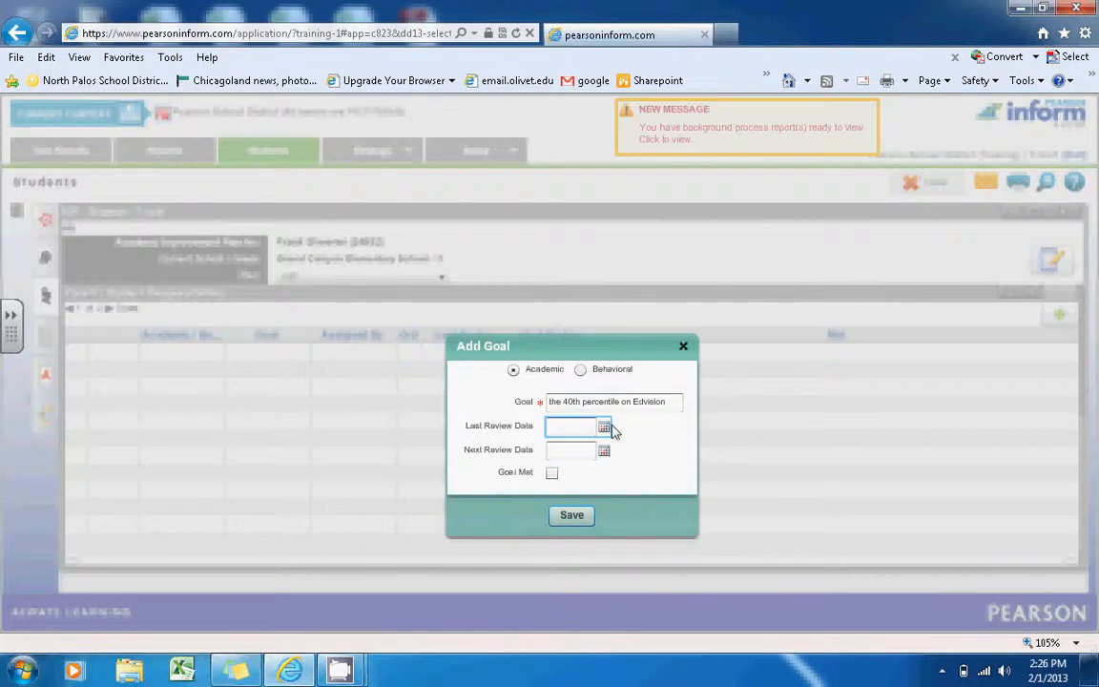
left_click(589, 450)
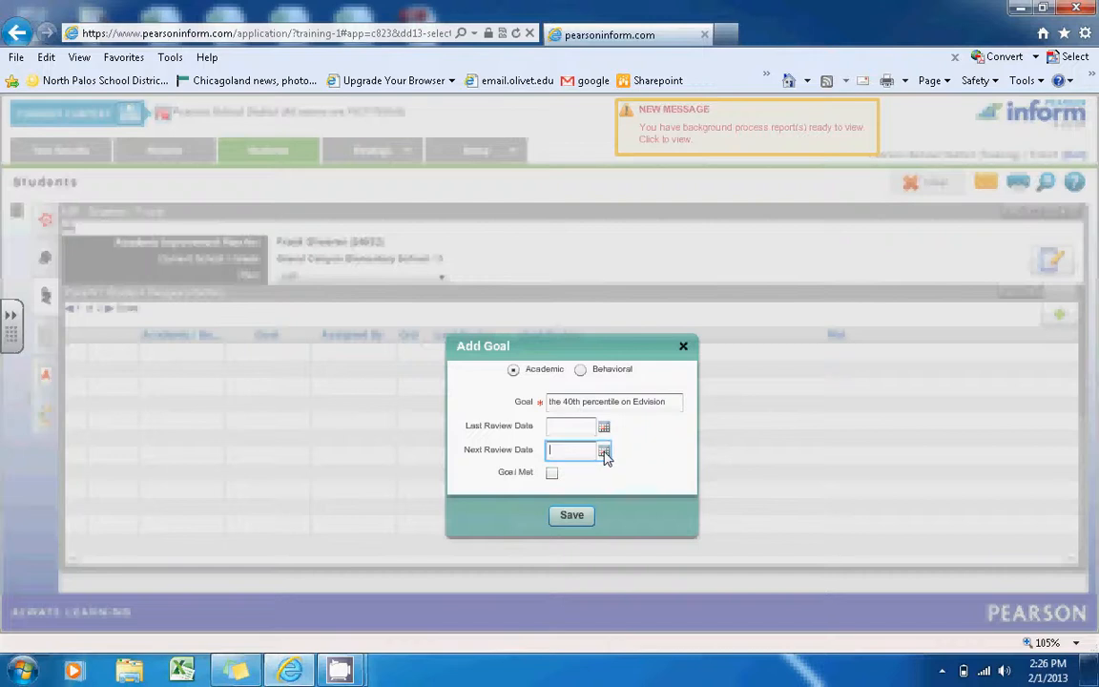
left_click(605, 454)
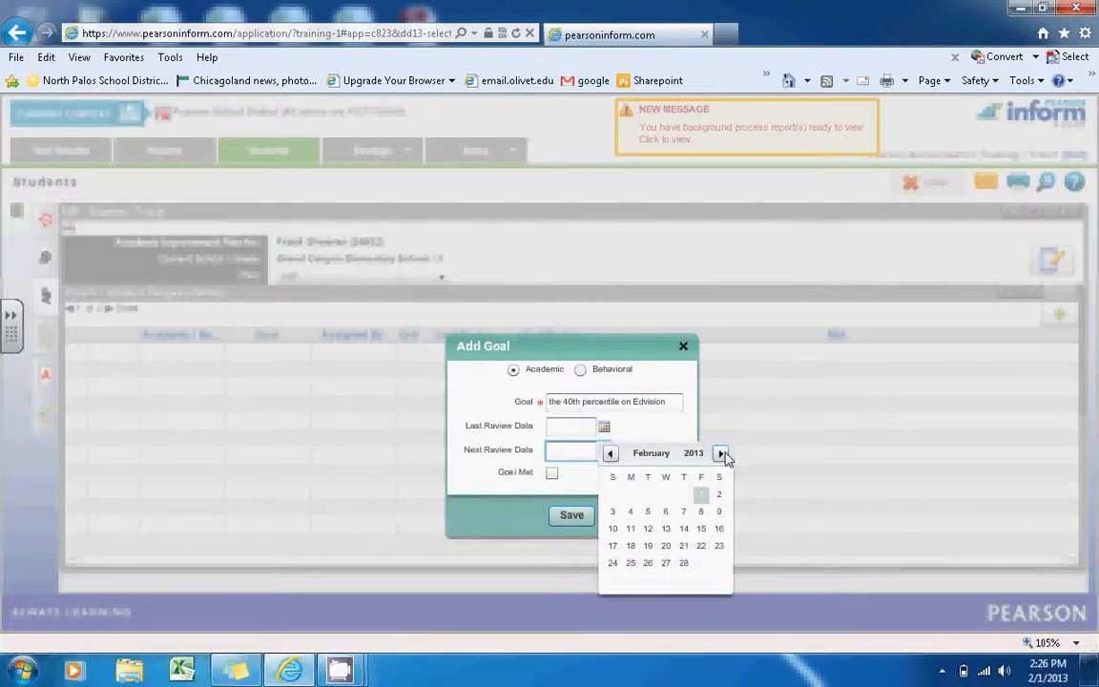
left_click(630, 528)
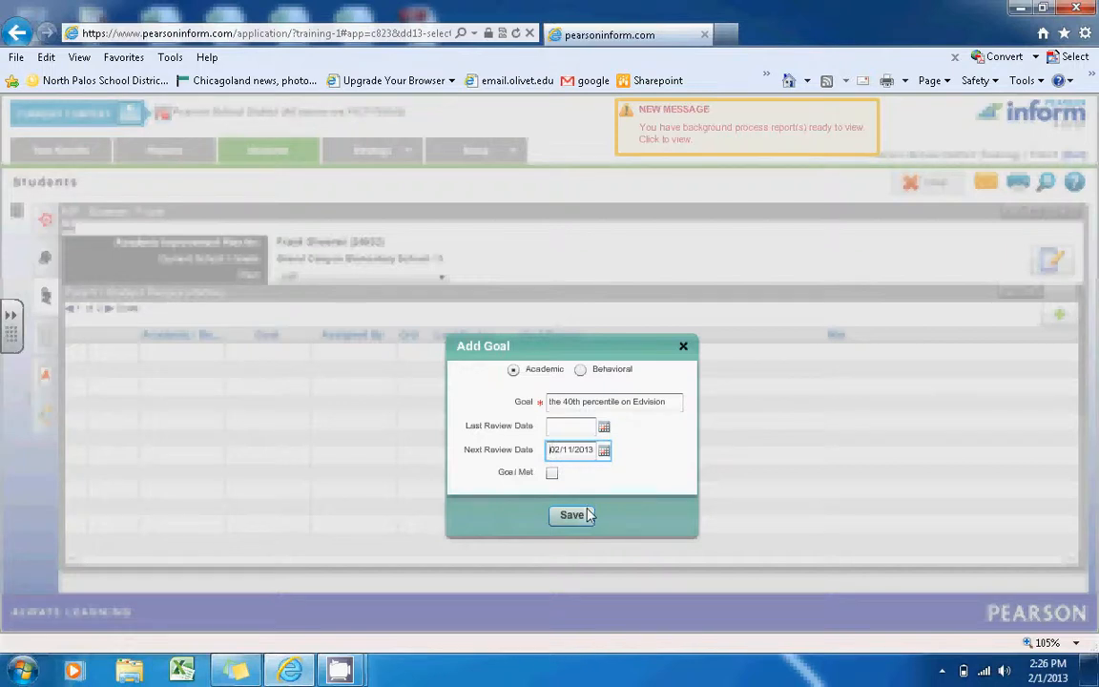
left_click(588, 515)
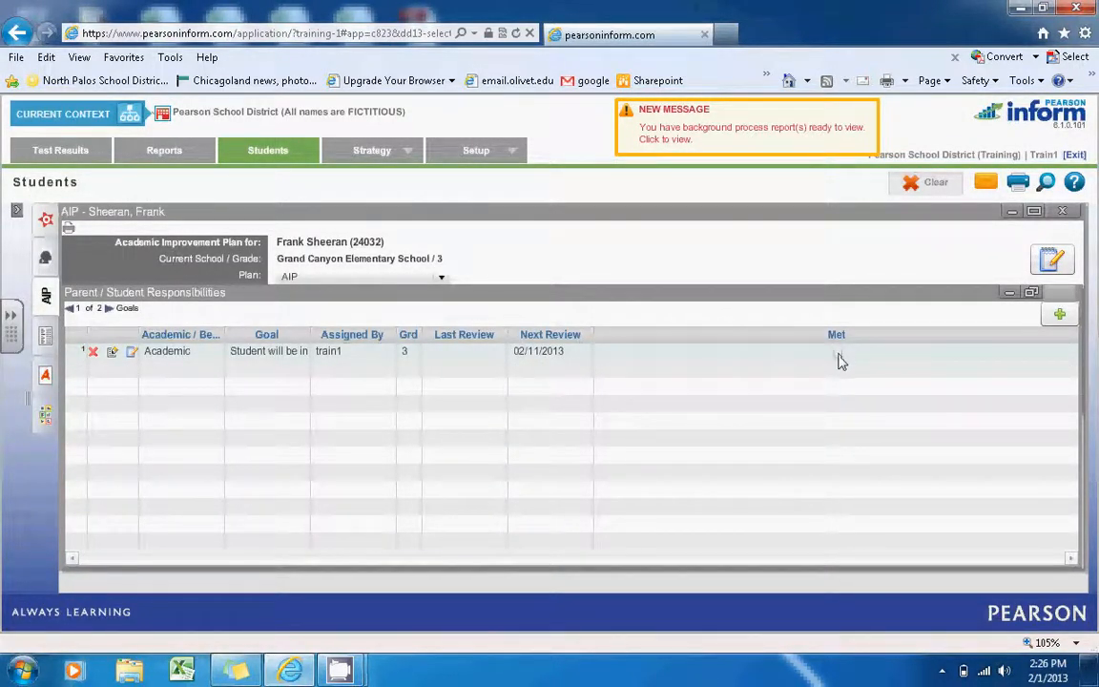
View the Responsibilities page, return to the Goals page, and restore the Parent / Student Responsibilities section's size.
left_click(108, 309)
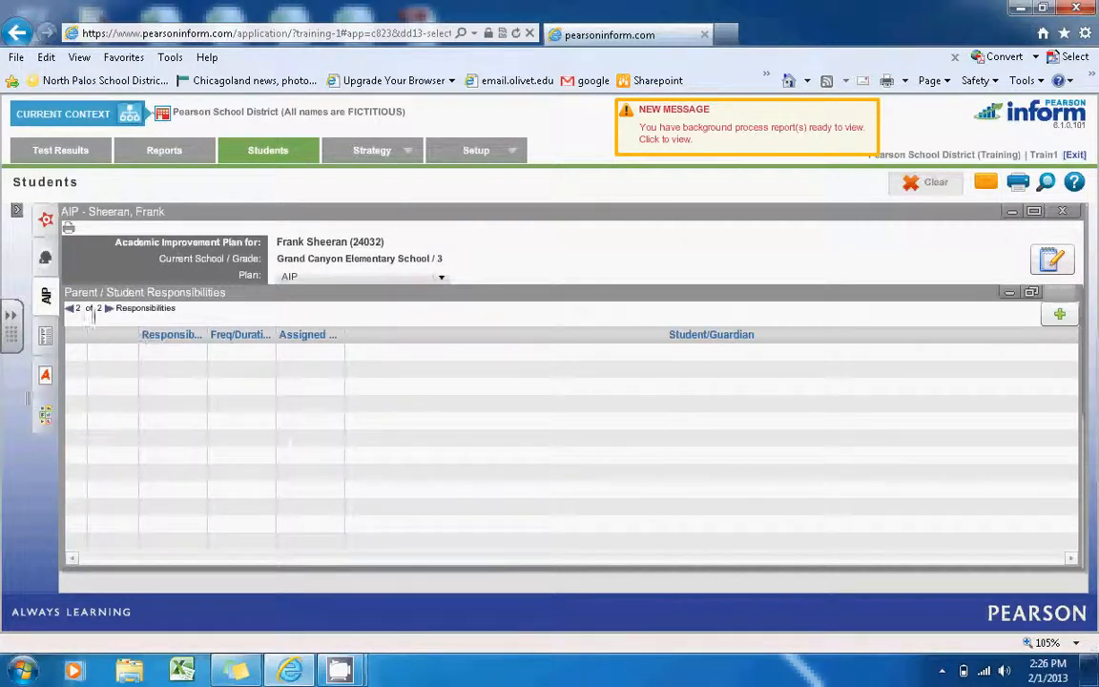
left_click(69, 308)
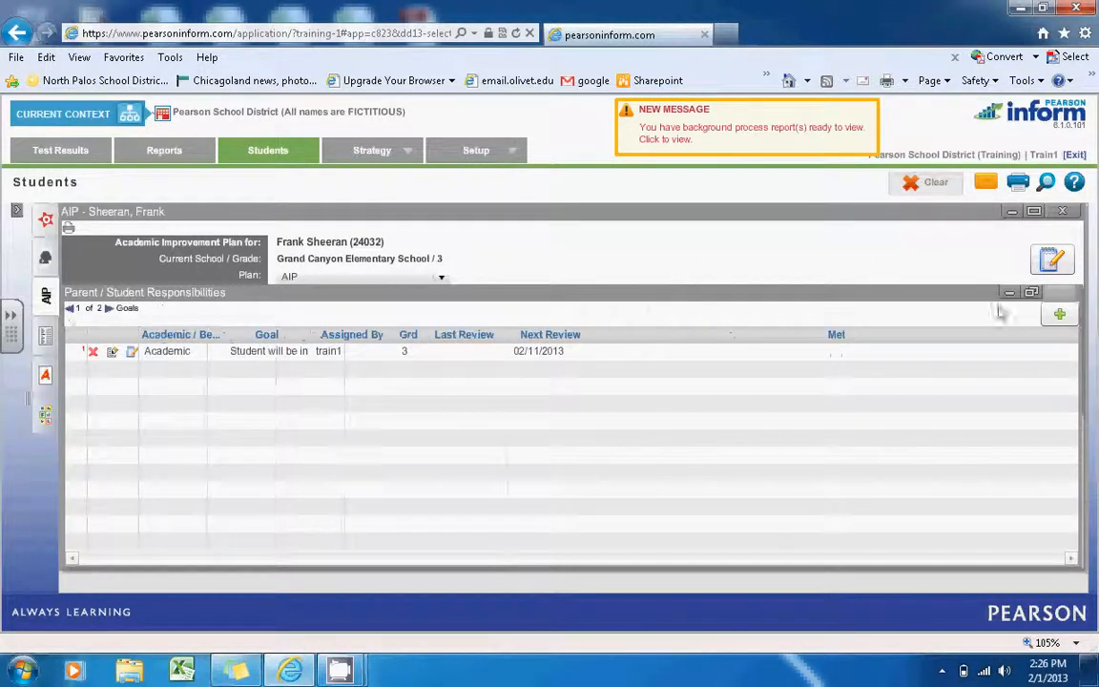
left_click(1032, 293)
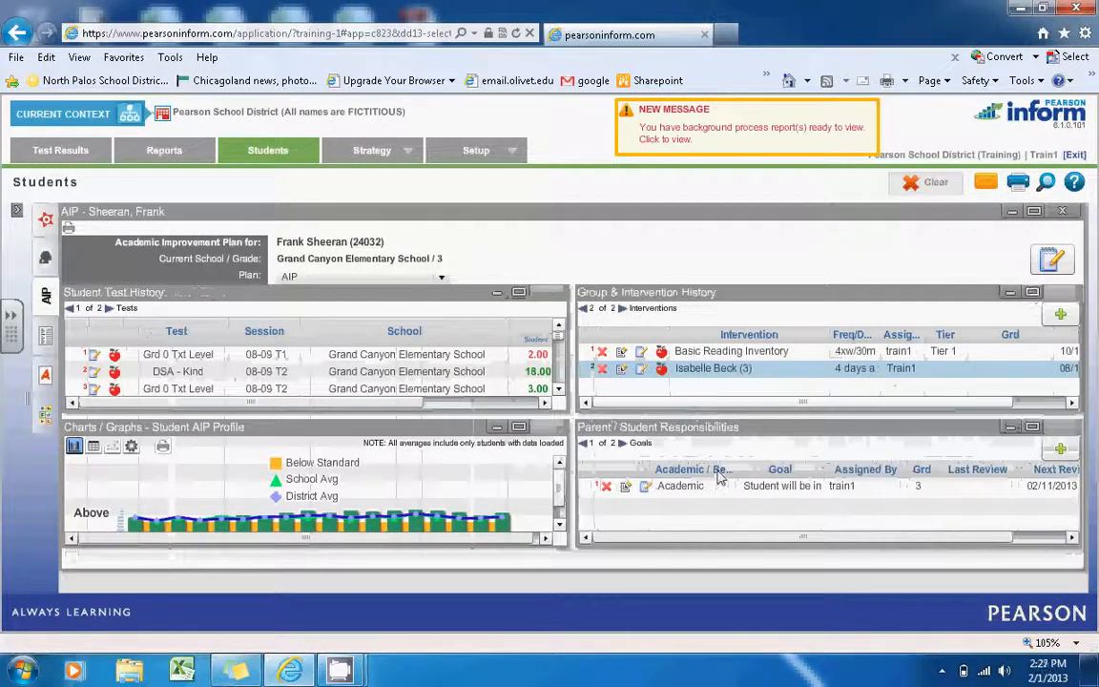